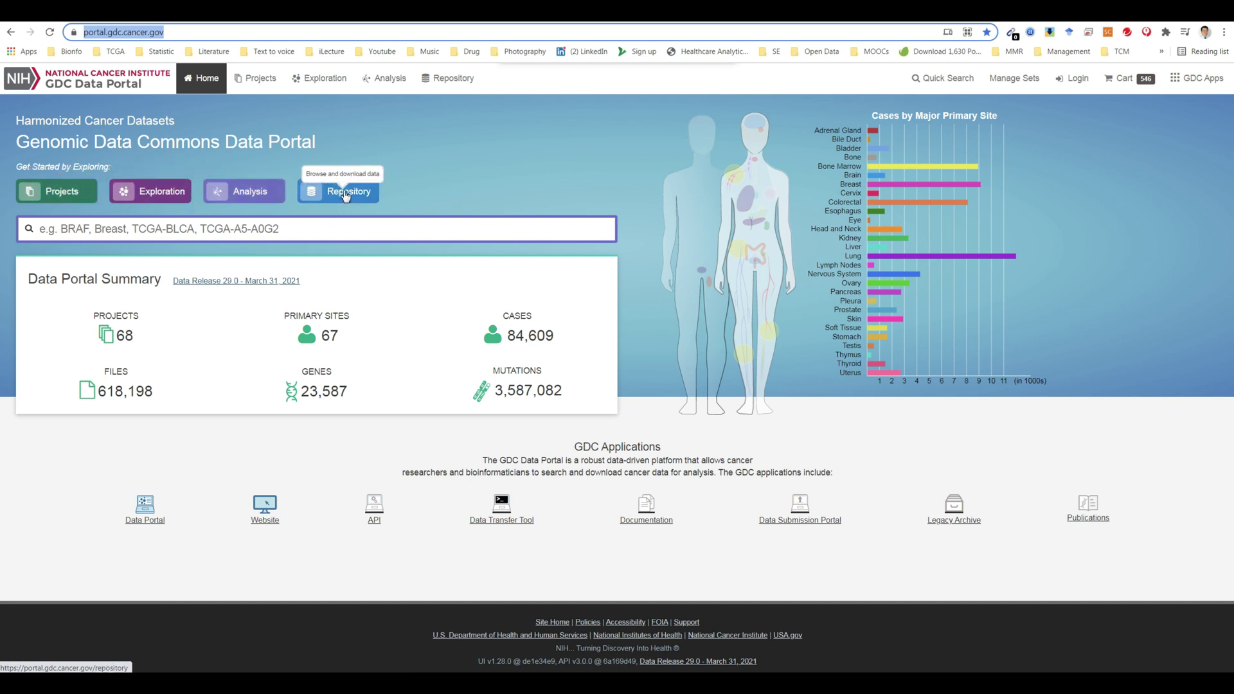
pyautogui.moveTo(751, 207)
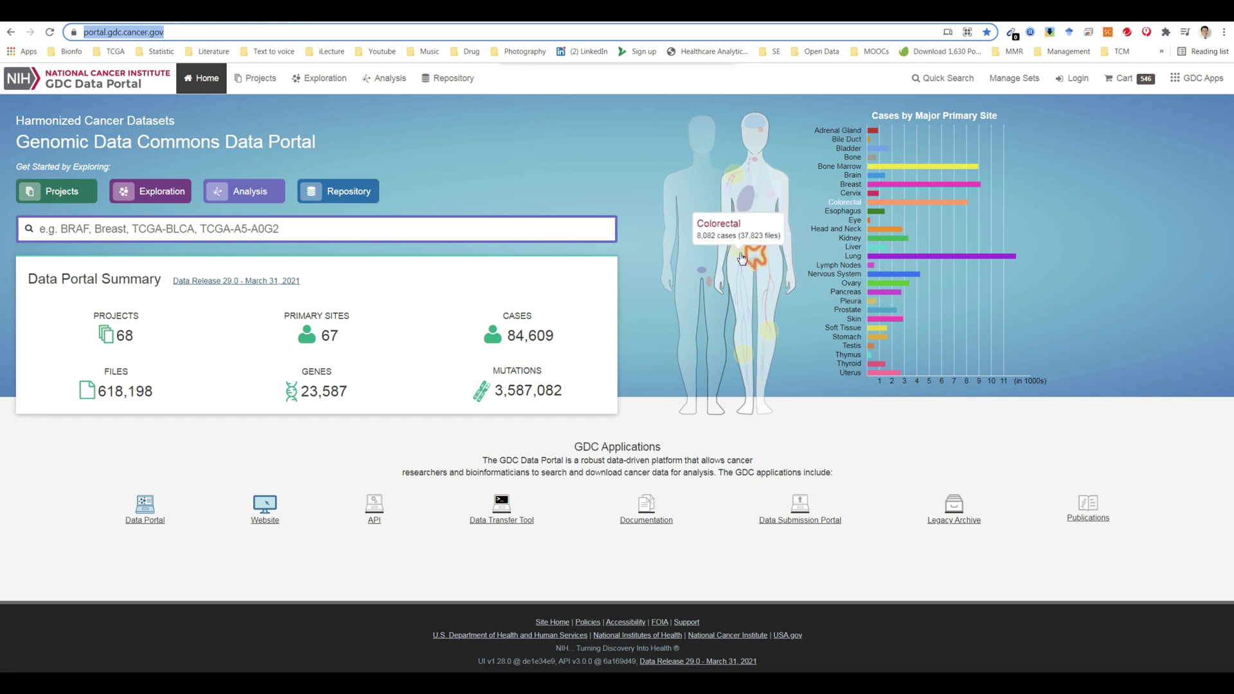
pyautogui.moveTo(773, 335)
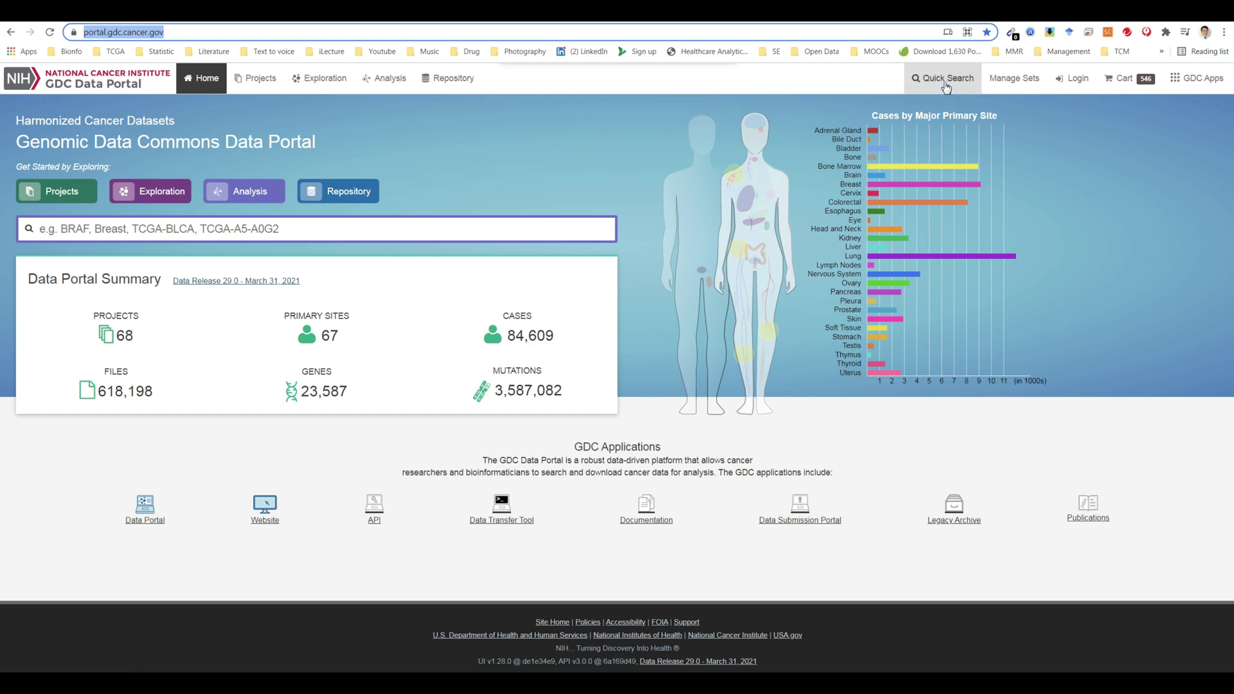
pyautogui.click(1170, 85)
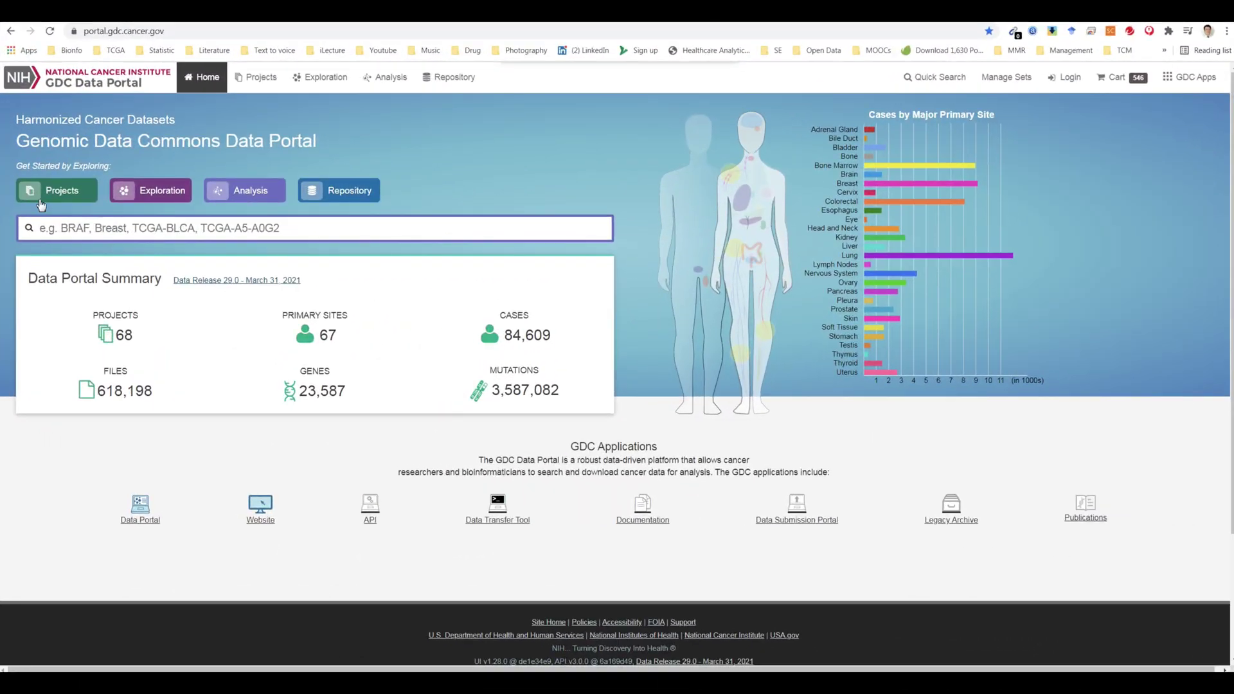
# - Open the Projects overview and scroll through its project table
pyautogui.click(64, 197)
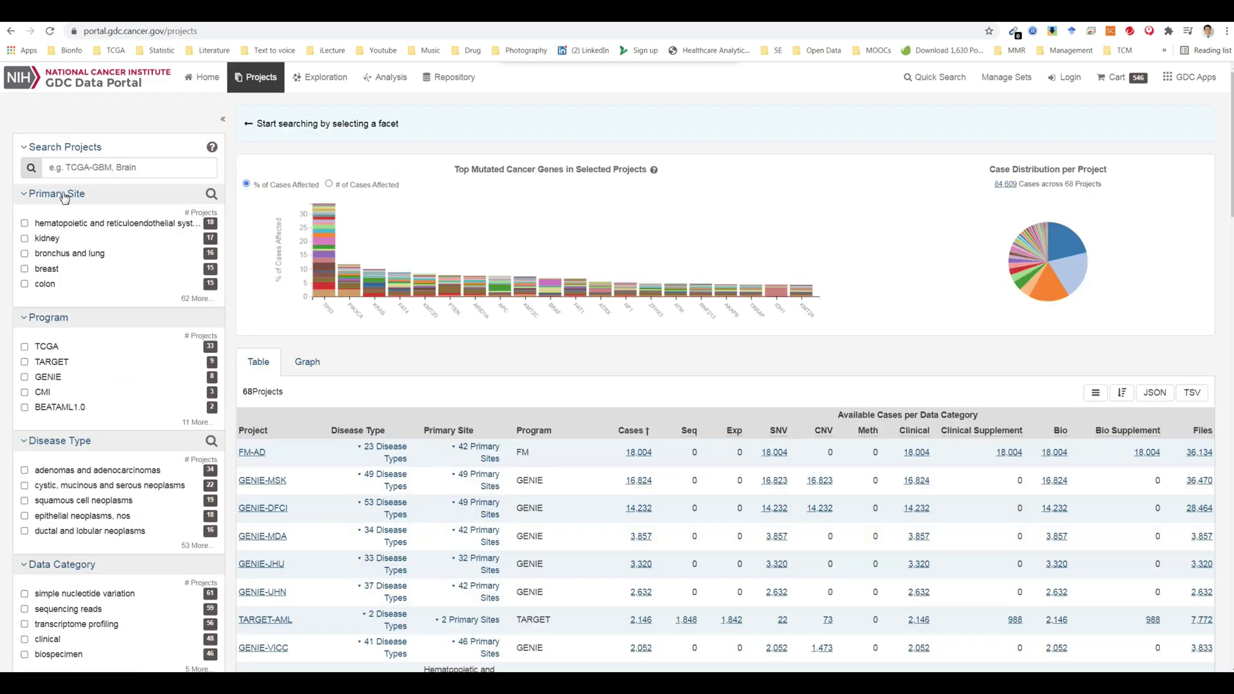
pyautogui.scroll(-6, 4, 222)
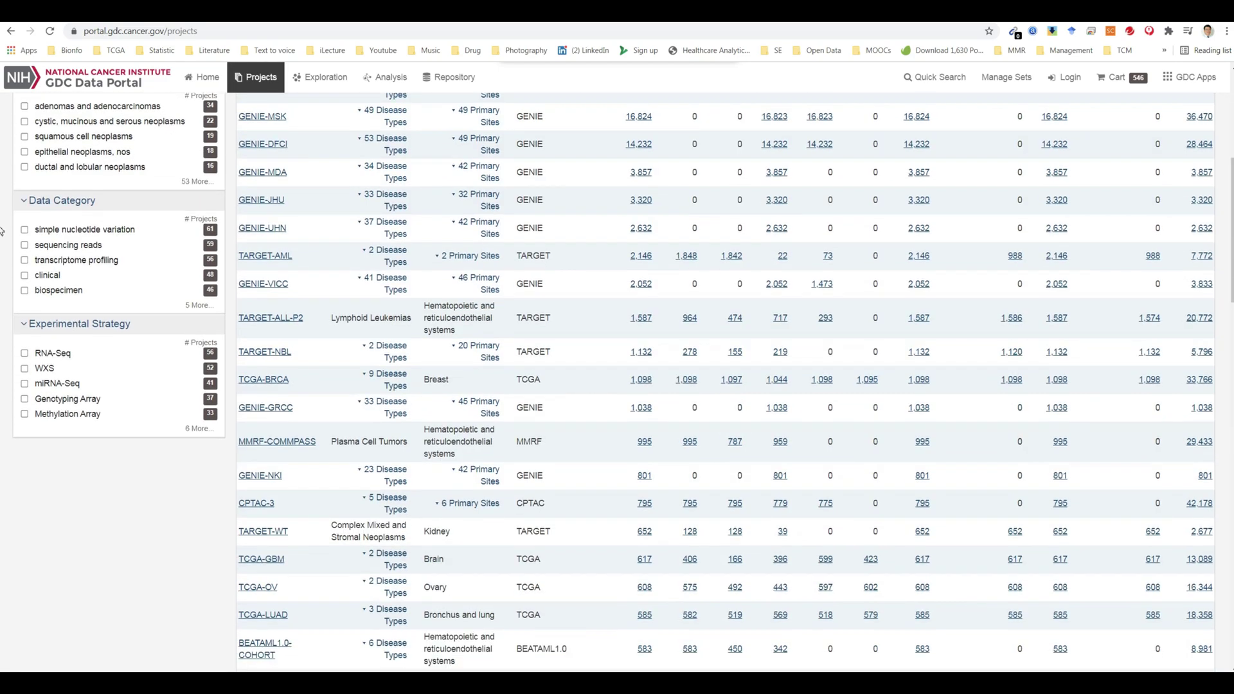
pyautogui.scroll(6, 3, 231)
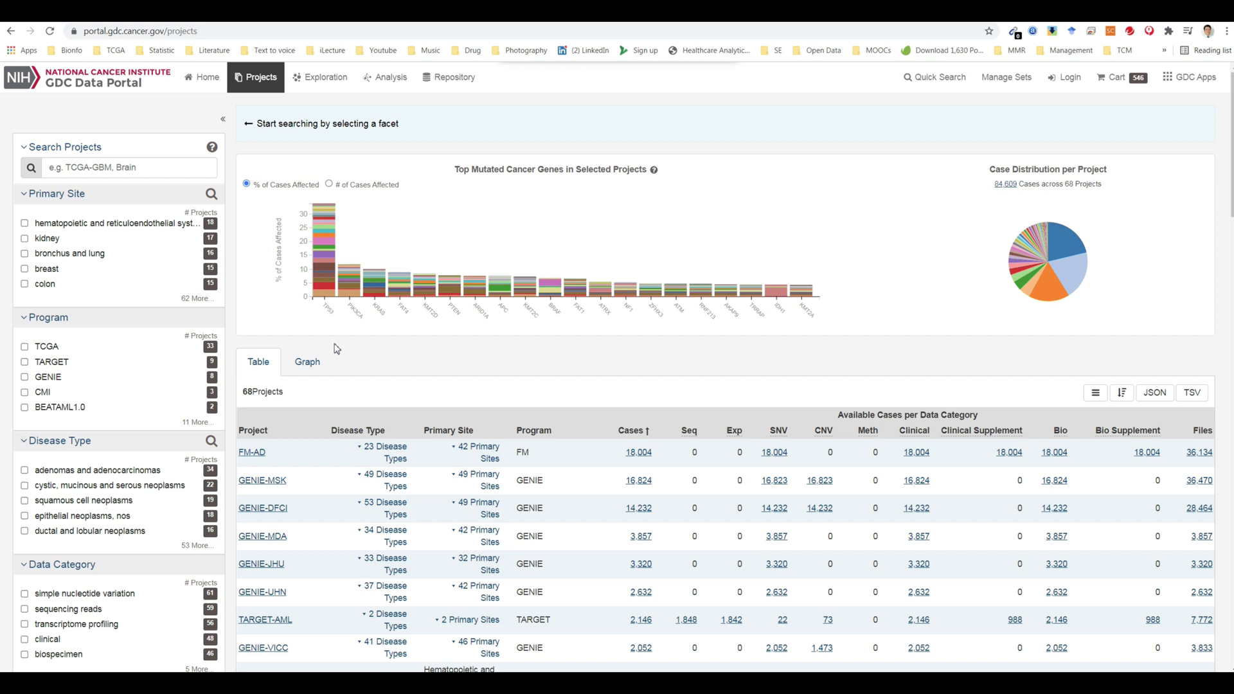
# - Filter projects to breast primary site and the TCGA program, then remove both filters
pyautogui.click(25, 270)
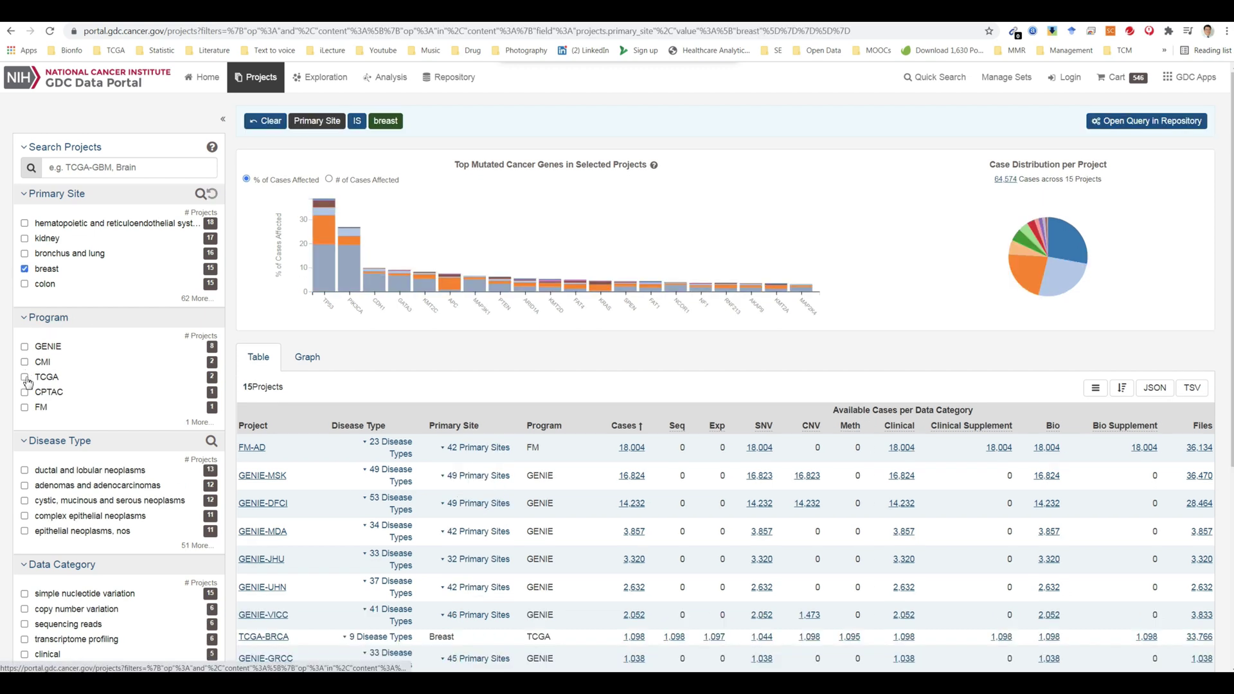
pyautogui.click(25, 378)
pyautogui.click(25, 378)
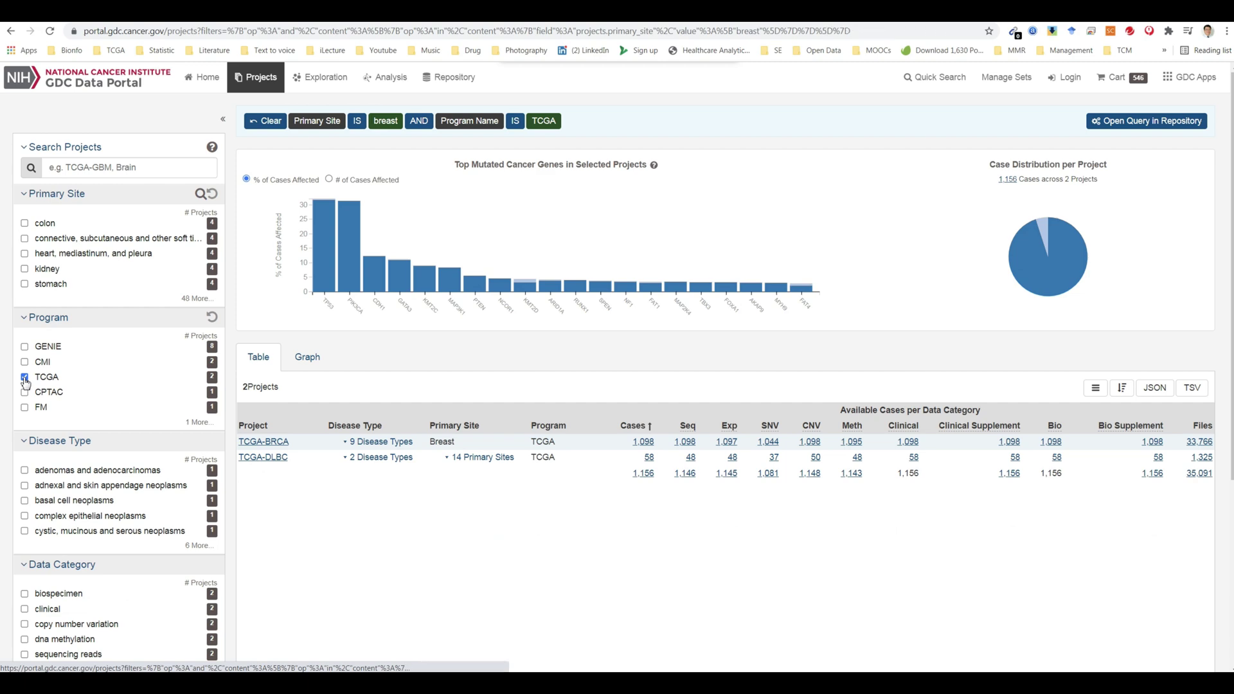
pyautogui.click(25, 270)
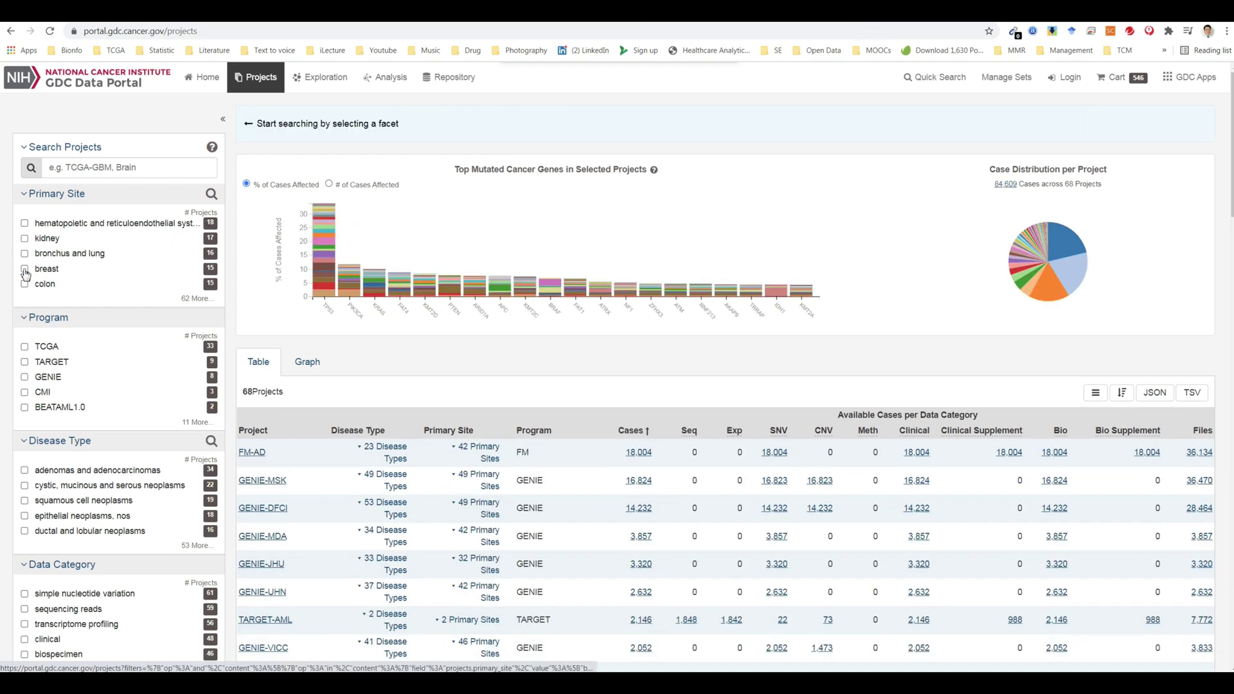
# - Filter projects to colon and TCGA, then clear both so all 68 projects show
pyautogui.click(25, 283)
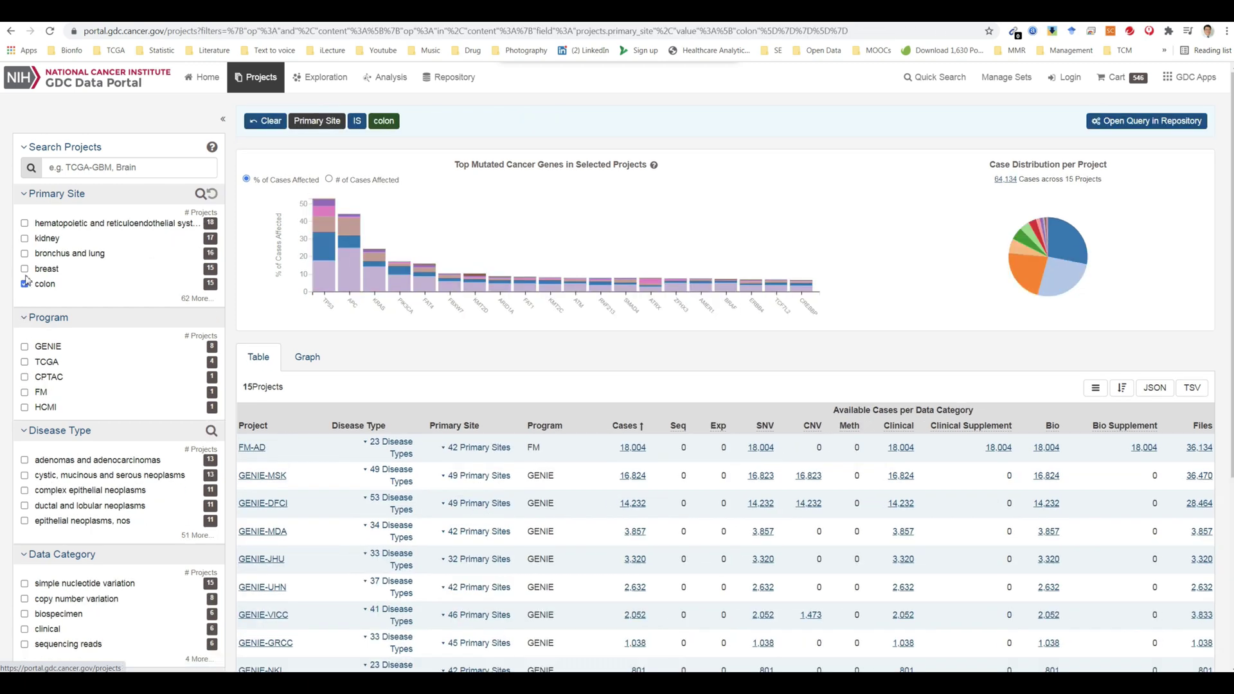
pyautogui.click(25, 362)
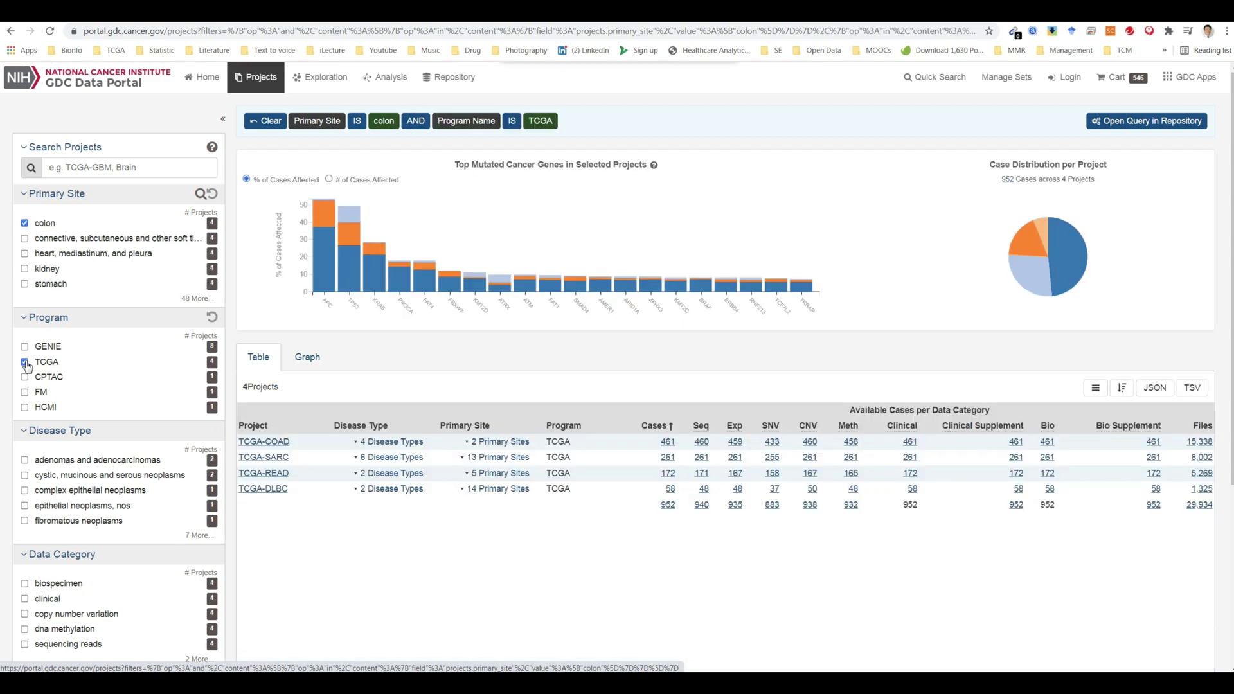
pyautogui.click(25, 363)
pyautogui.click(25, 285)
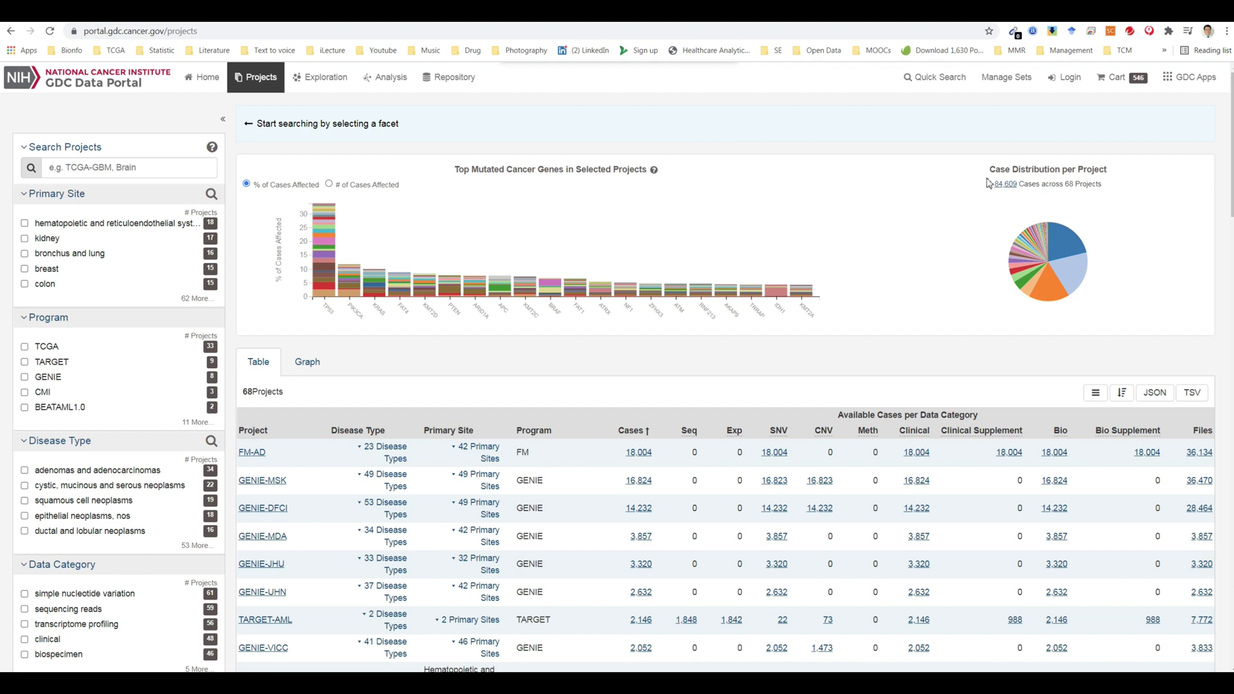
# - Browse the TP53 gene page, then switch the chart to '# of Cases Affected'
pyautogui.moveTo(329, 287)
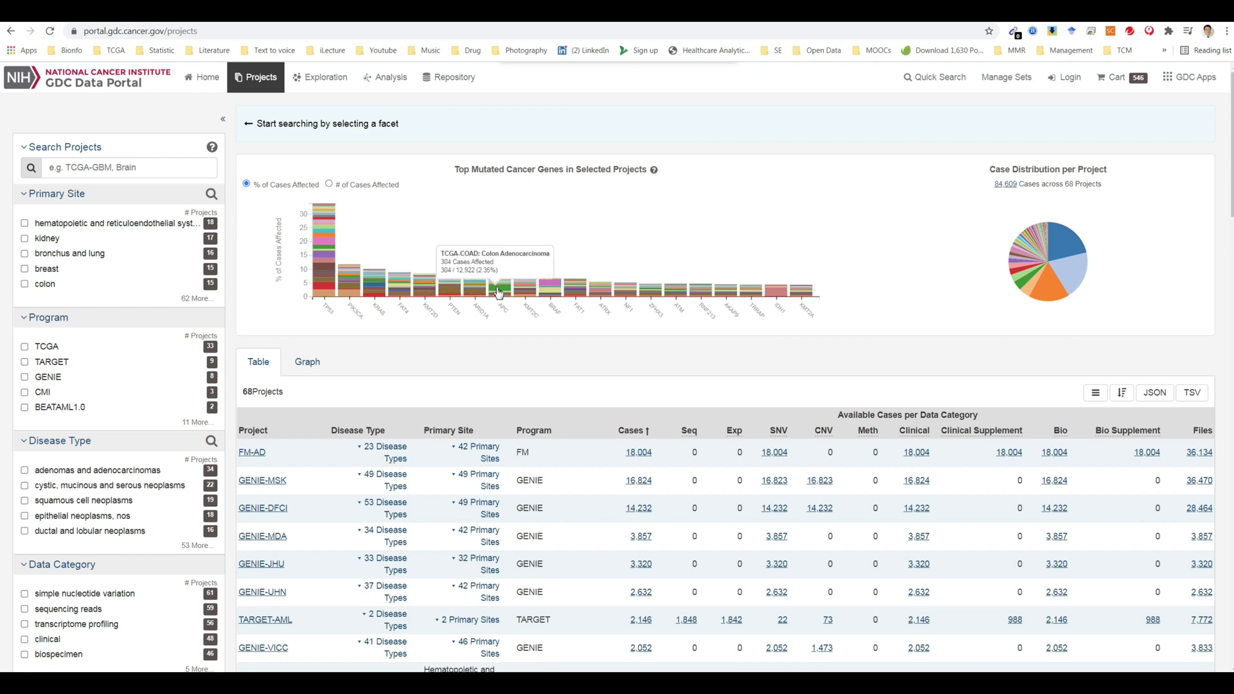
pyautogui.click(326, 270)
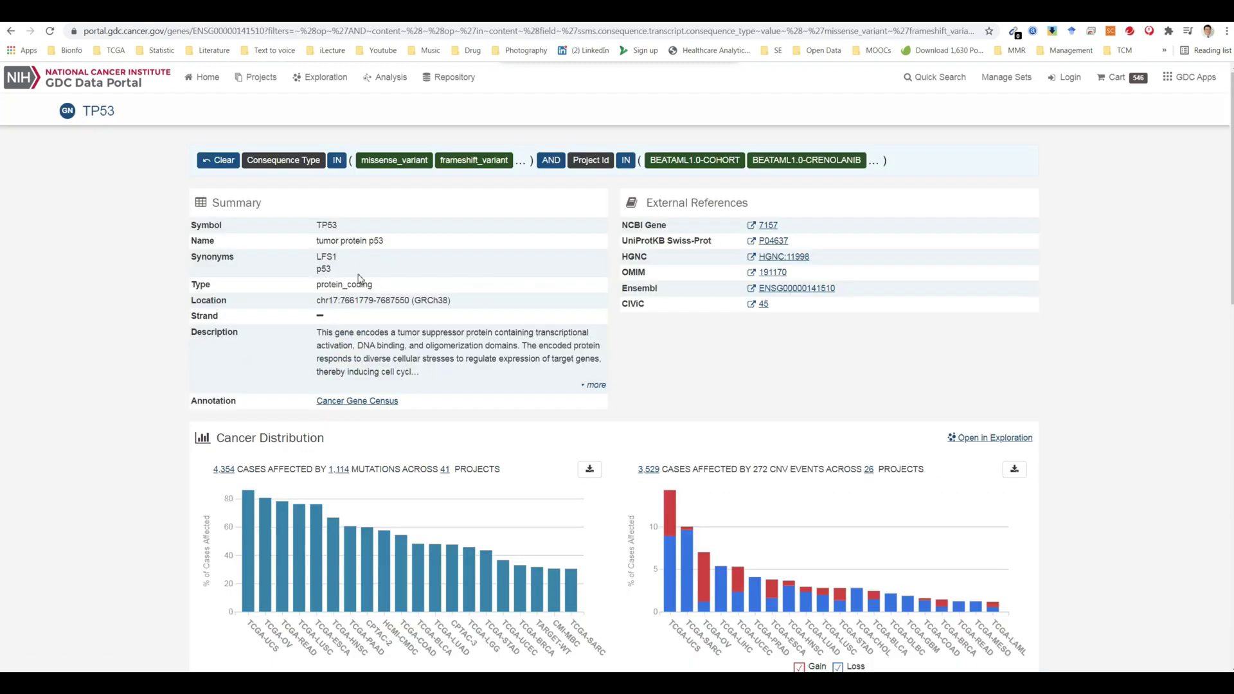
pyautogui.scroll(-3, 437, 302)
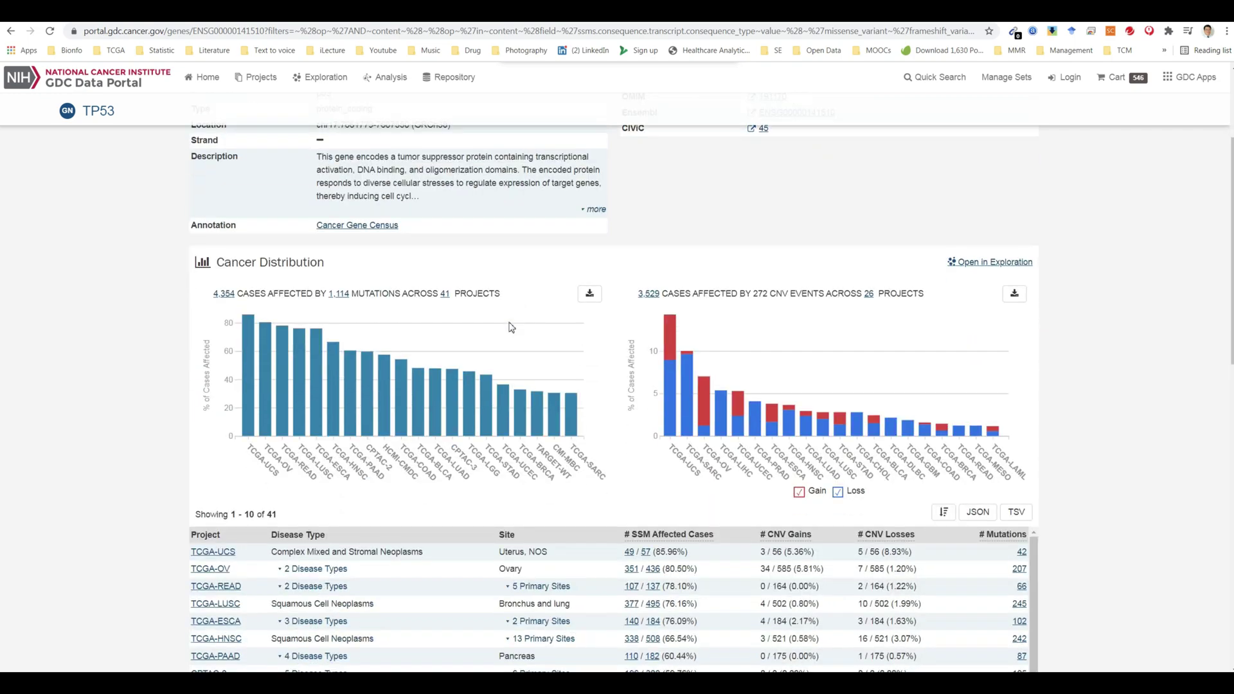
pyautogui.scroll(-10, 511, 328)
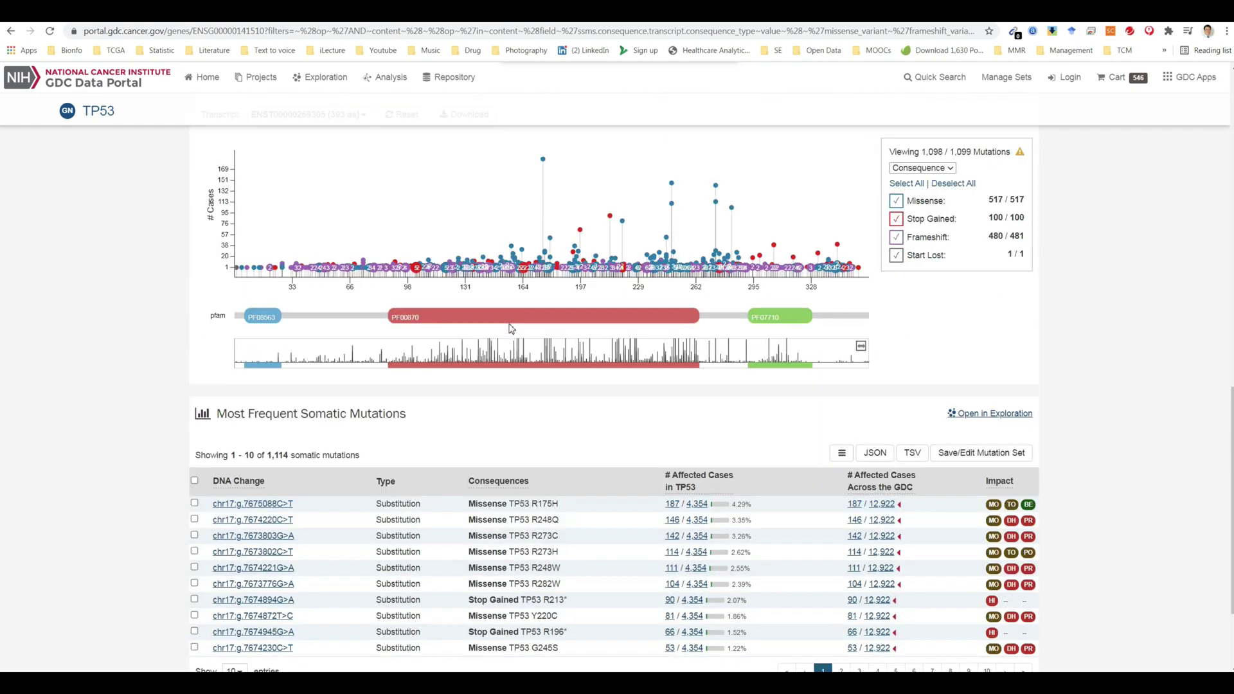
pyautogui.scroll(-2, 511, 329)
pyautogui.click(11, 31)
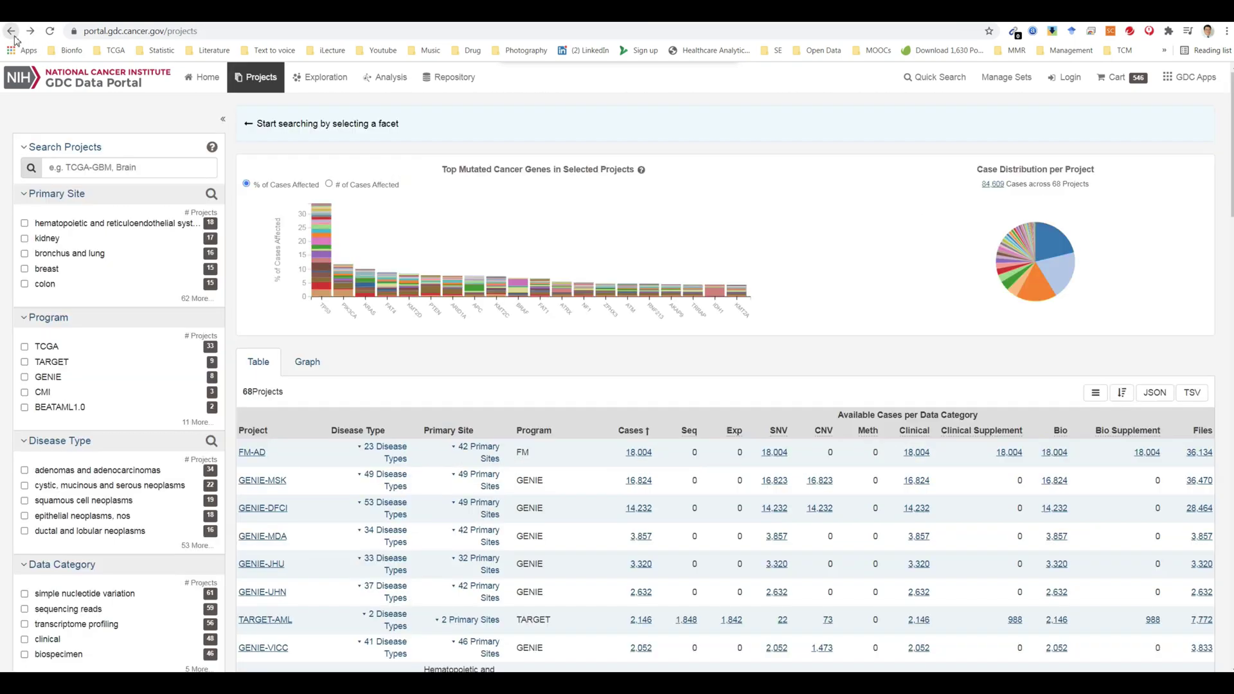
pyautogui.click(330, 185)
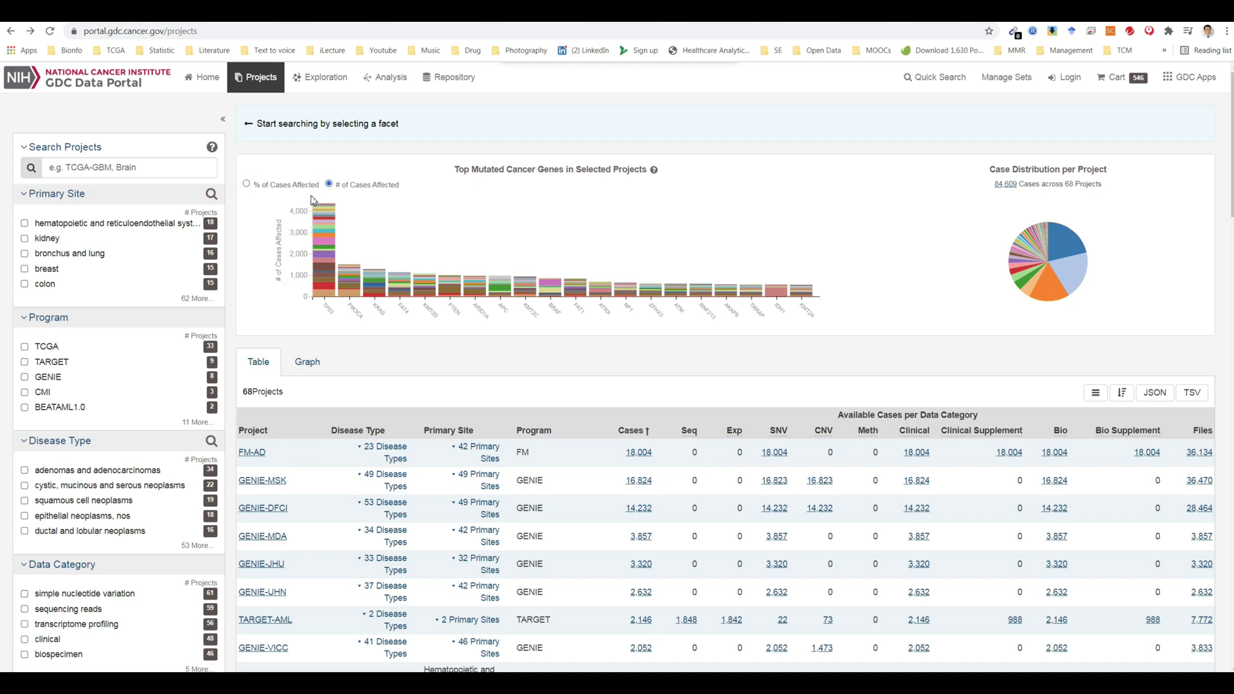
# - Return the chart to '% of Cases Affected' and browse the GENIE-DFCI project page
pyautogui.click(248, 186)
pyautogui.scroll(-5, 609, 283)
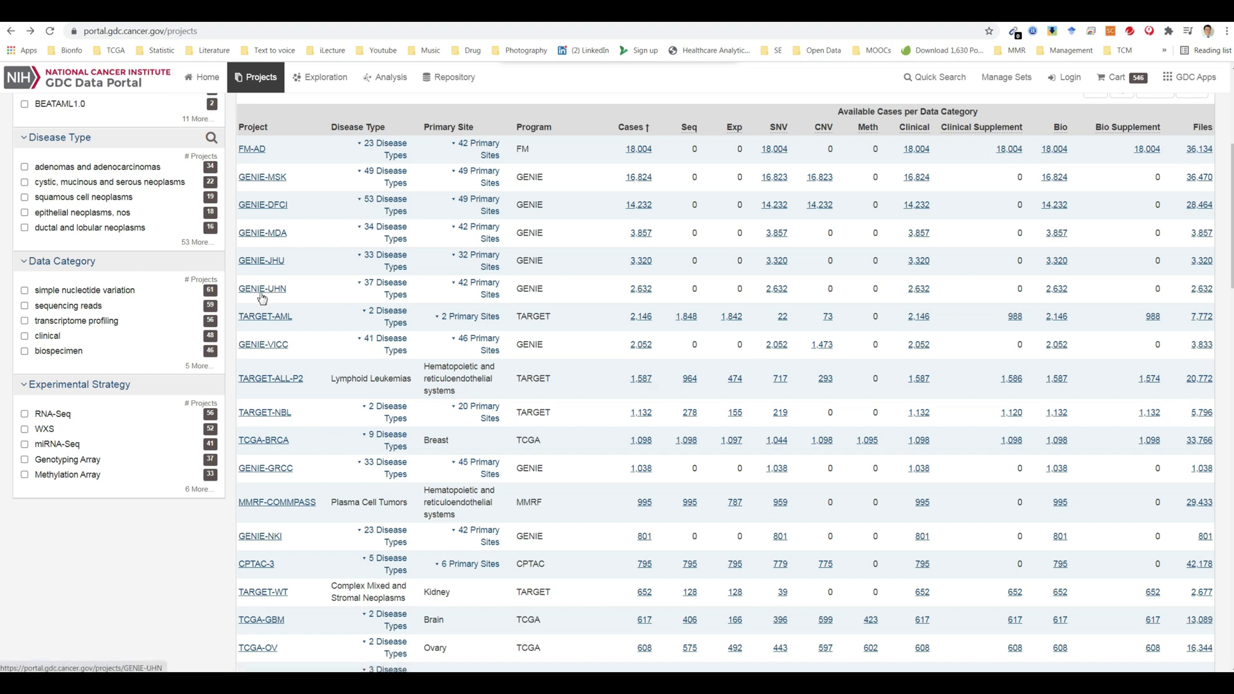
pyautogui.click(264, 206)
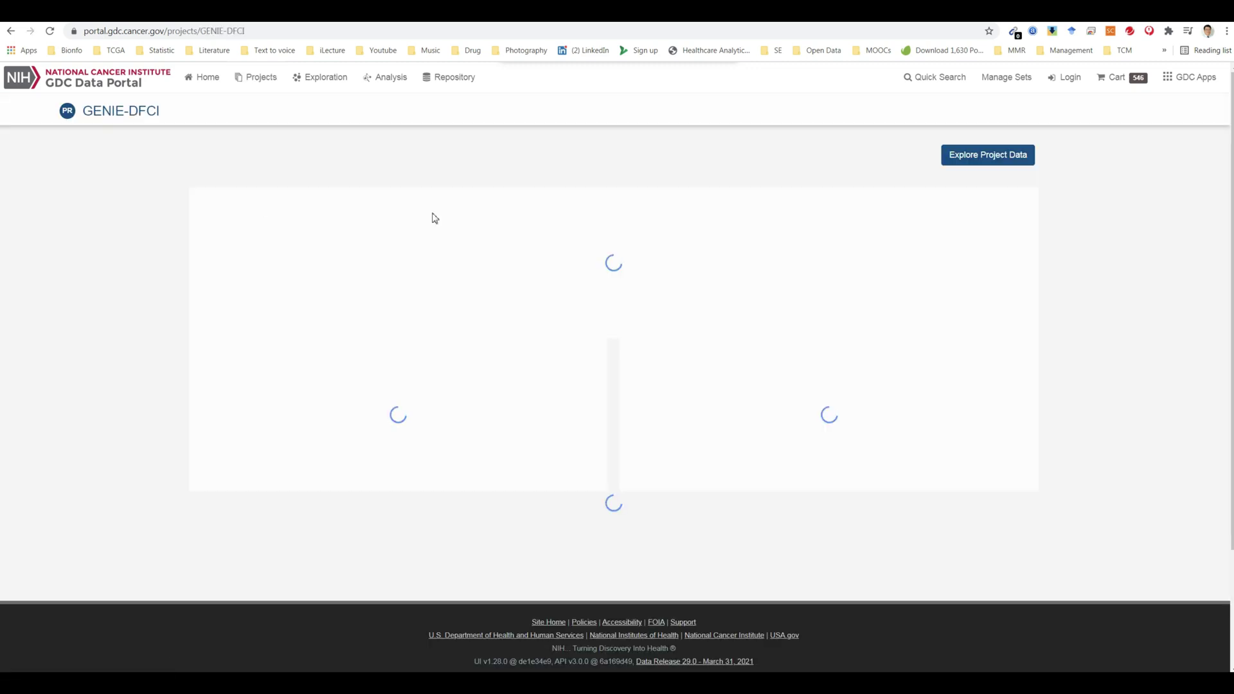
pyautogui.scroll(-4, 443, 221)
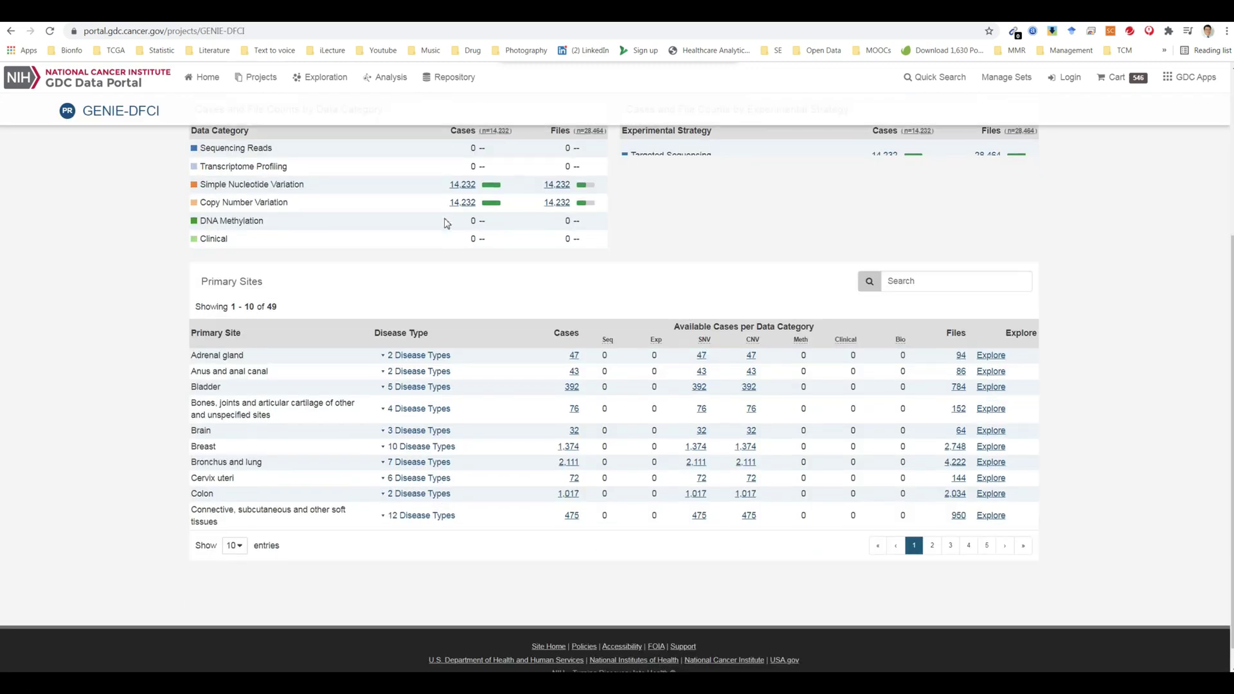
pyautogui.scroll(4, 447, 223)
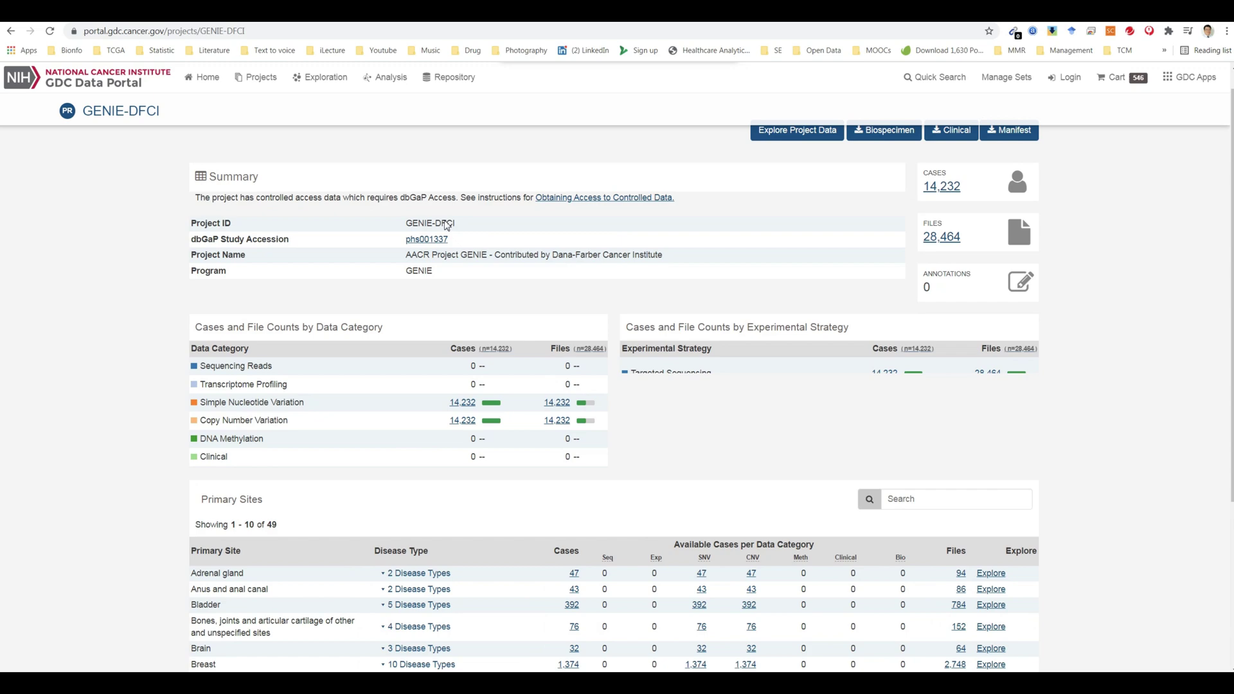
pyautogui.scroll(1, 447, 224)
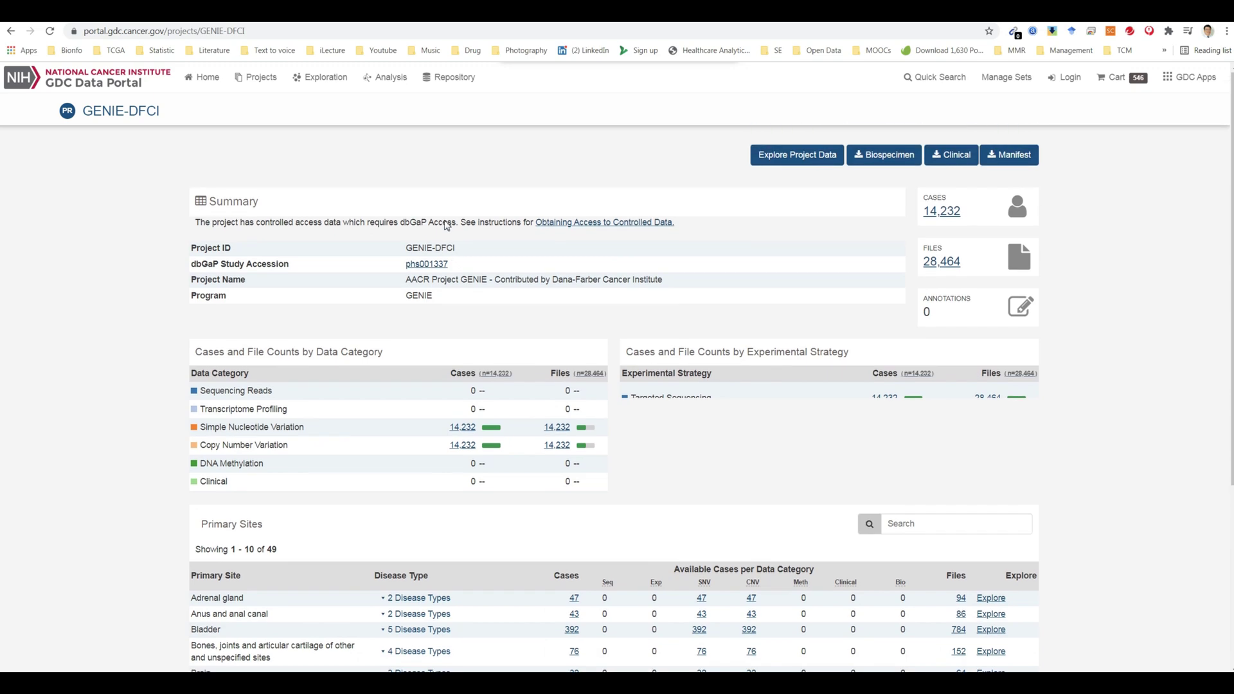
pyautogui.click(11, 30)
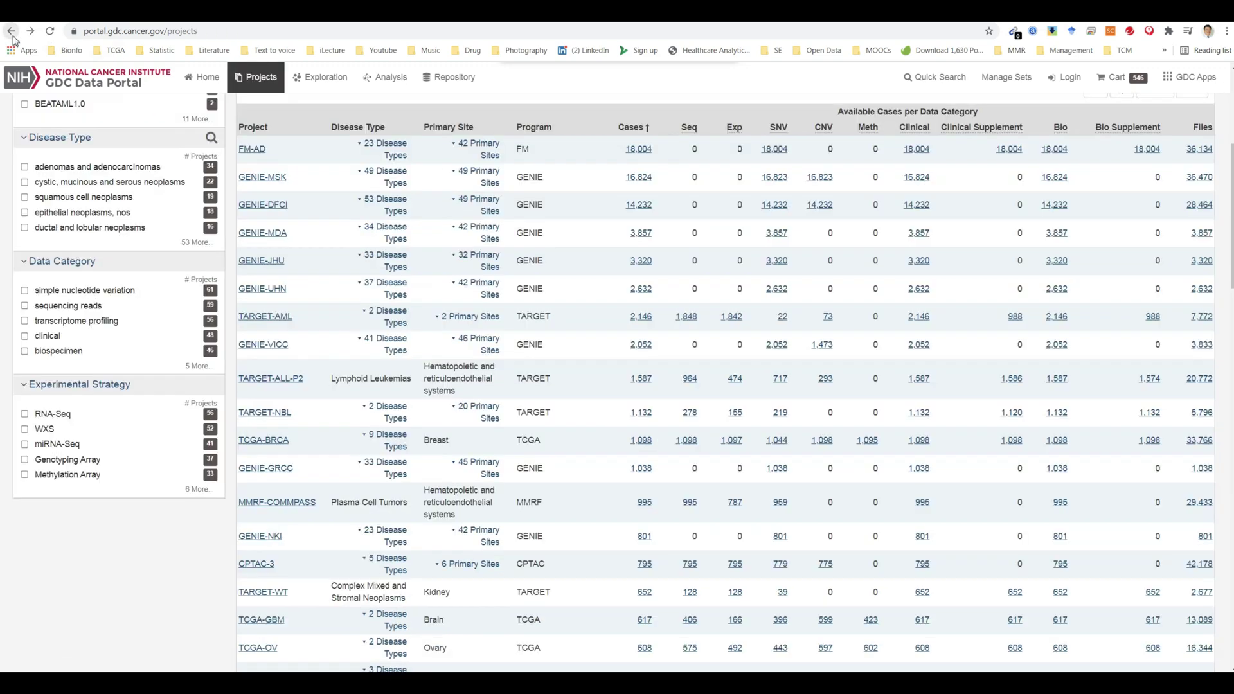
pyautogui.scroll(3, 302, 193)
# - Switch the projects to graph view and inspect the individual project lines
pyautogui.click(308, 241)
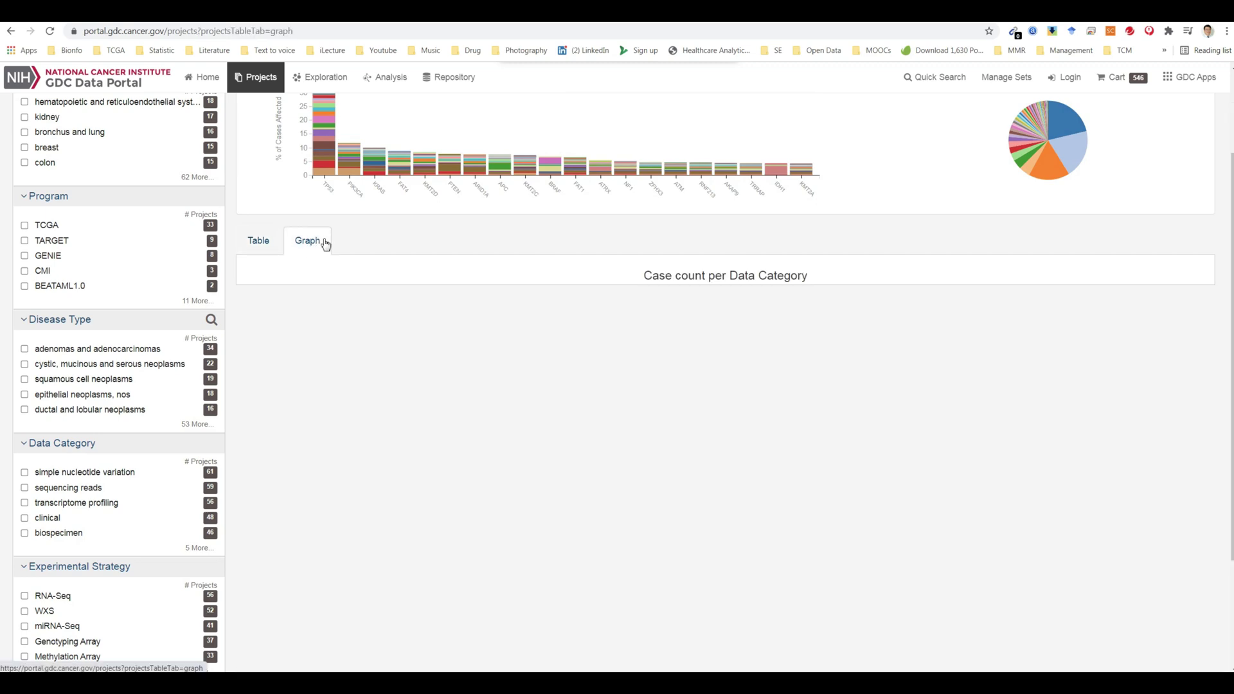
pyautogui.scroll(-2, 405, 232)
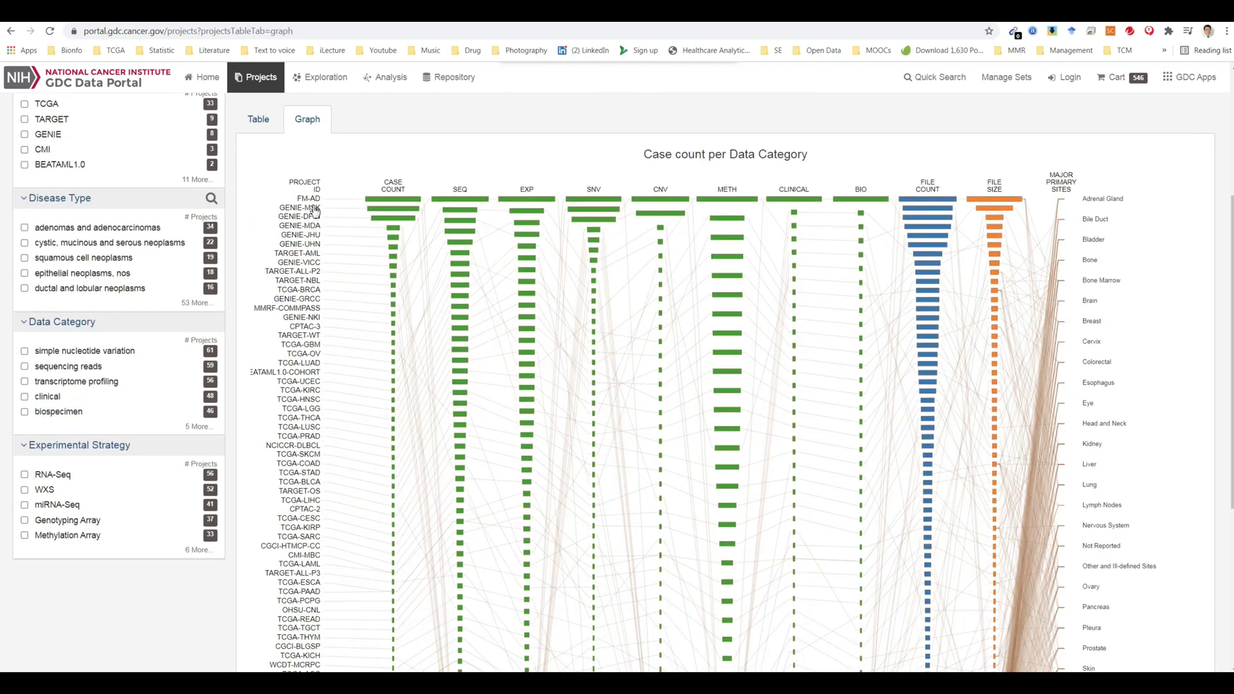
pyautogui.moveTo(309, 265)
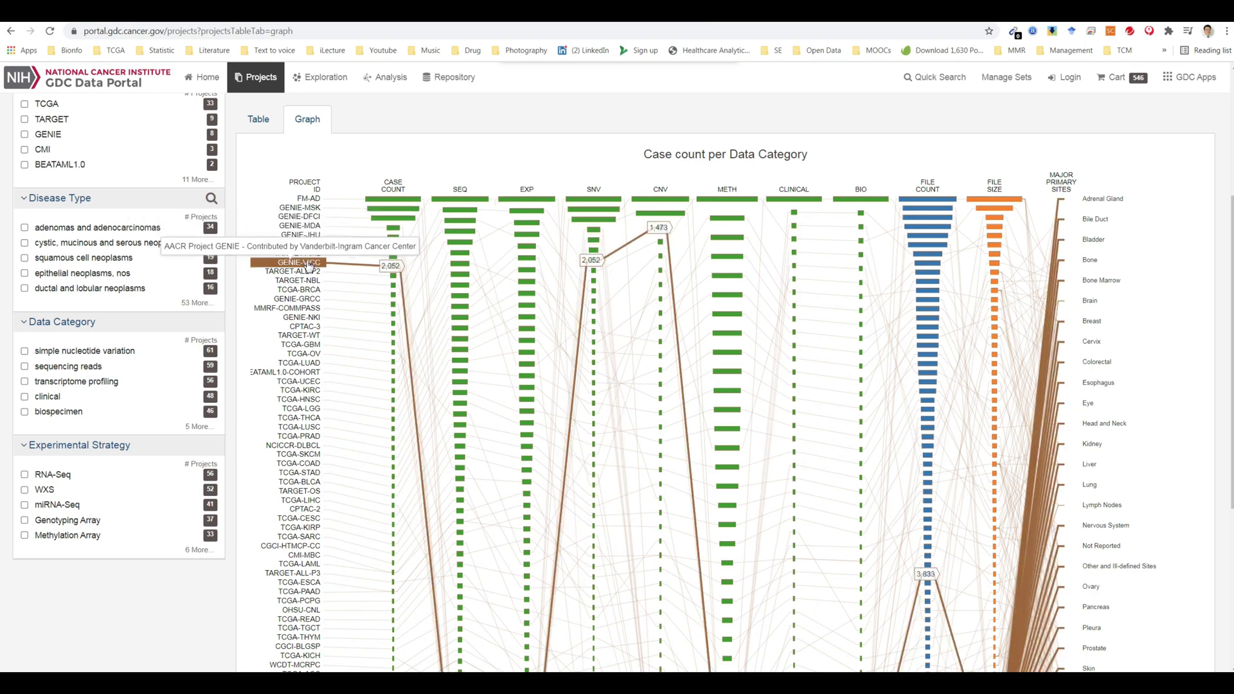
pyautogui.scroll(-2, 309, 265)
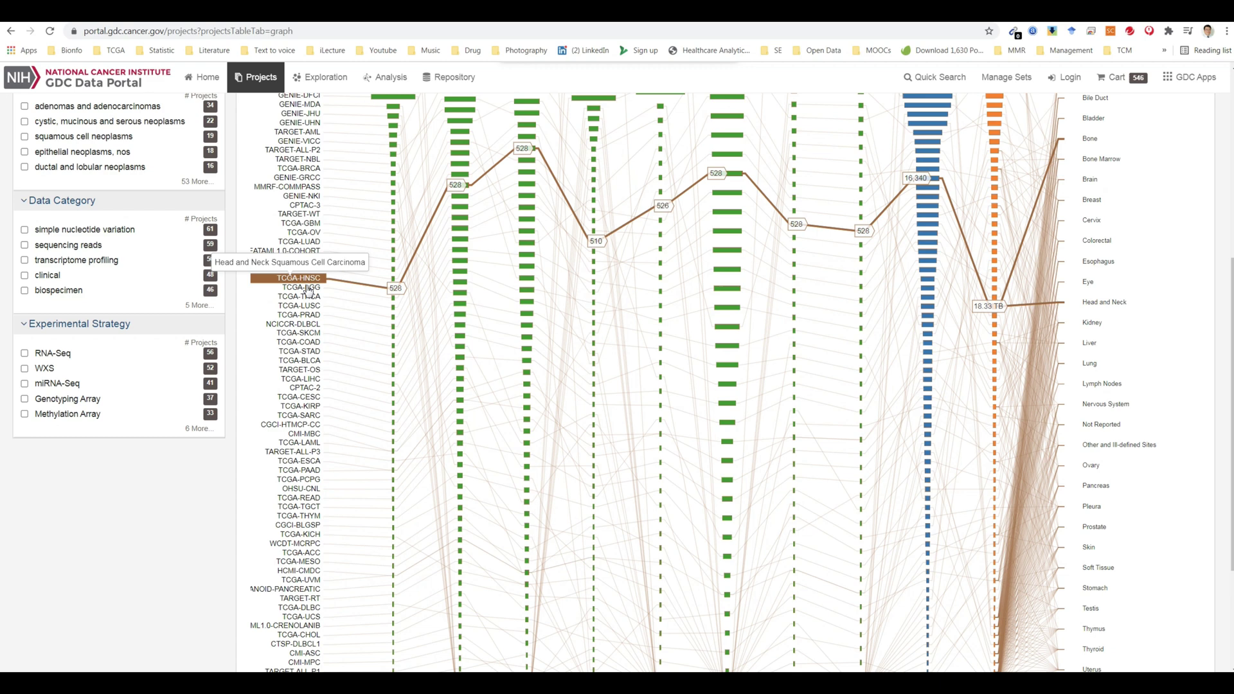
pyautogui.moveTo(310, 329)
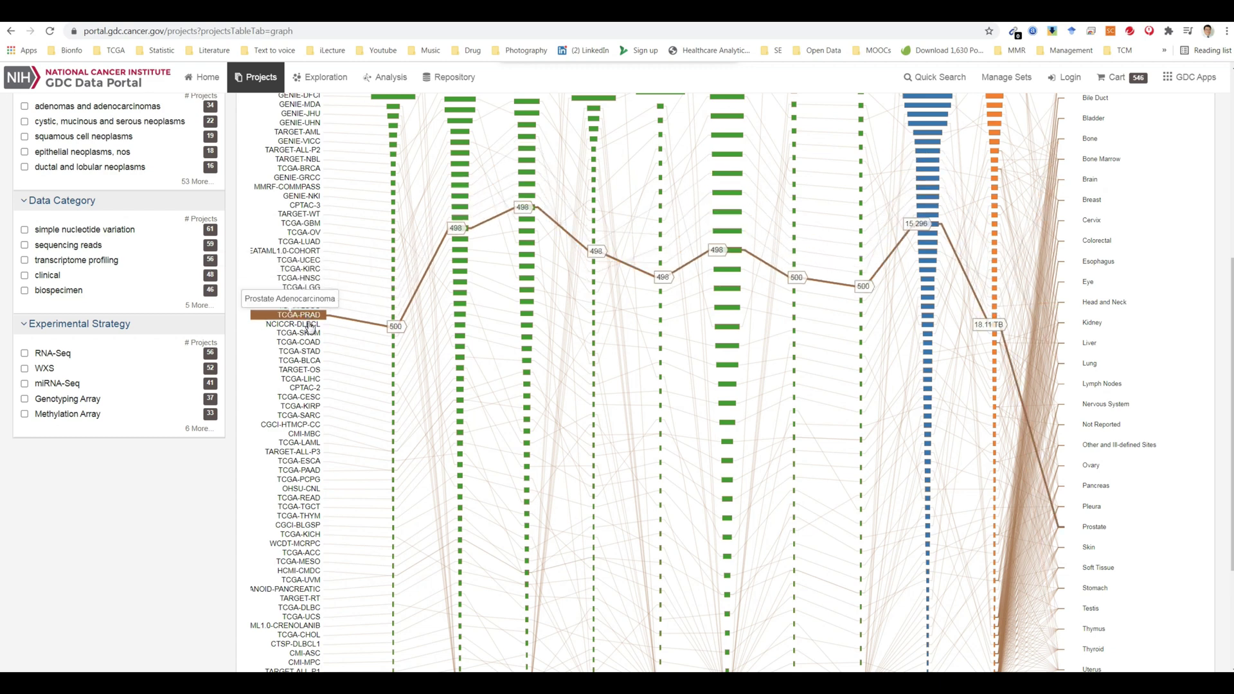
pyautogui.moveTo(311, 366)
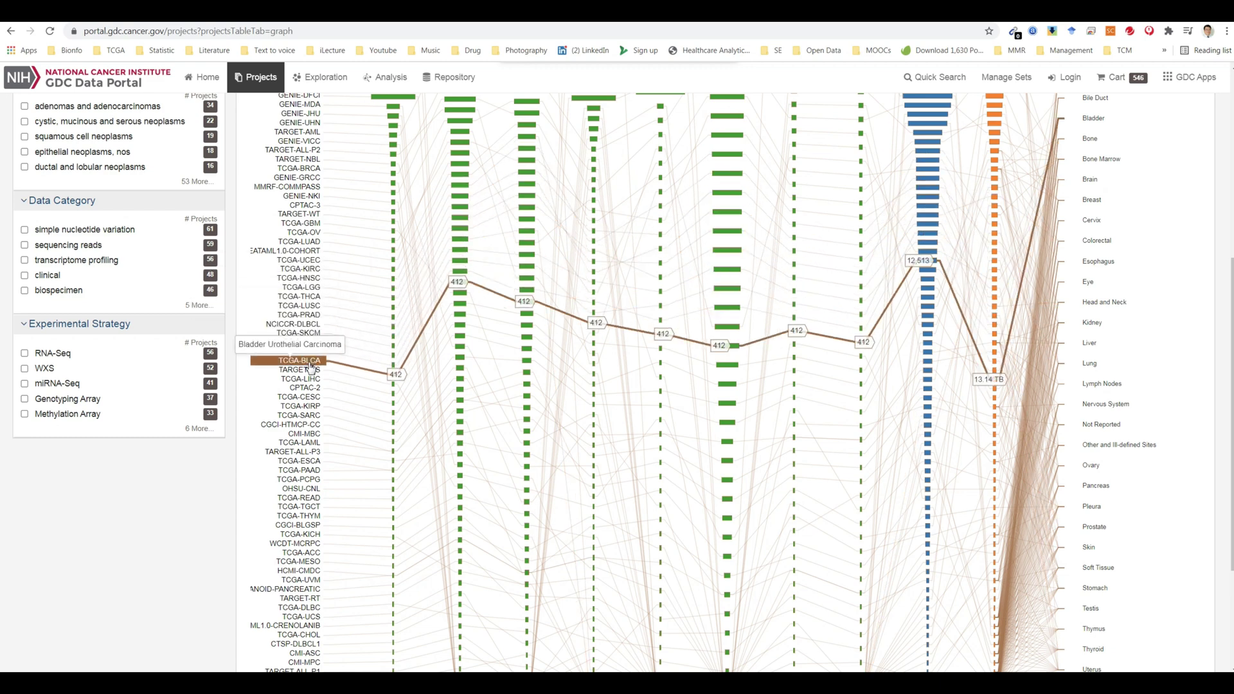
pyautogui.moveTo(310, 430)
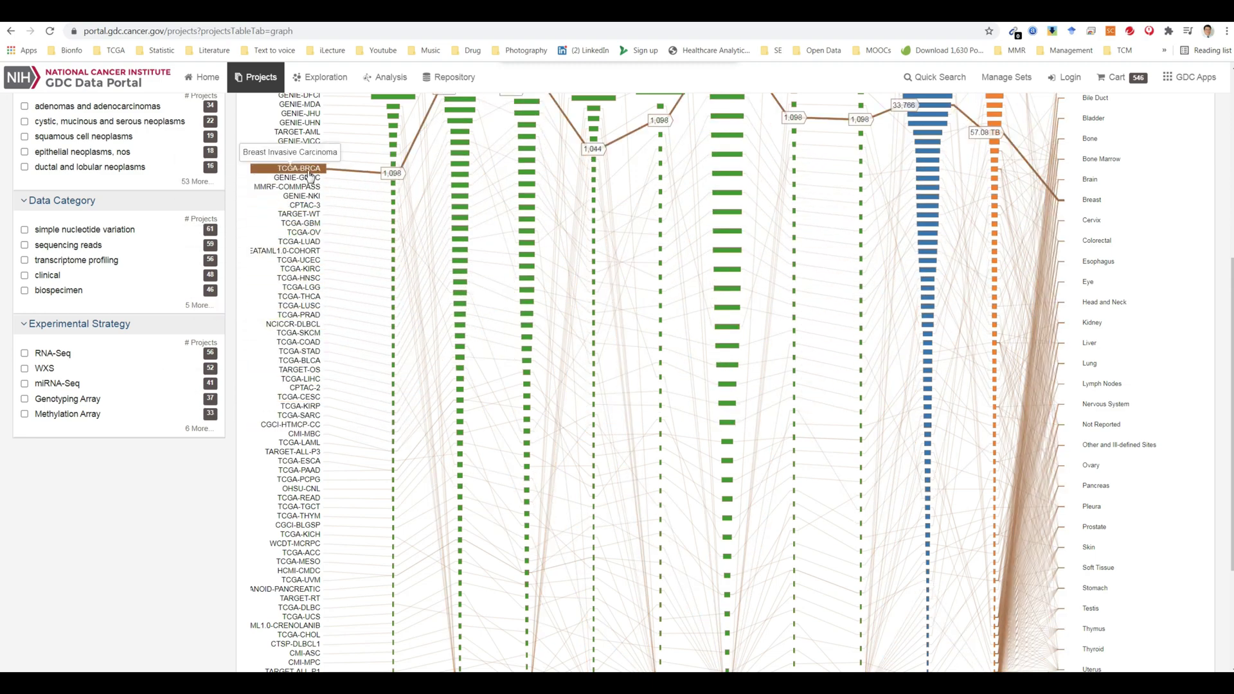
# - Look over the TCGA-BRCA project page, then go back to the portal home page
pyautogui.click(311, 172)
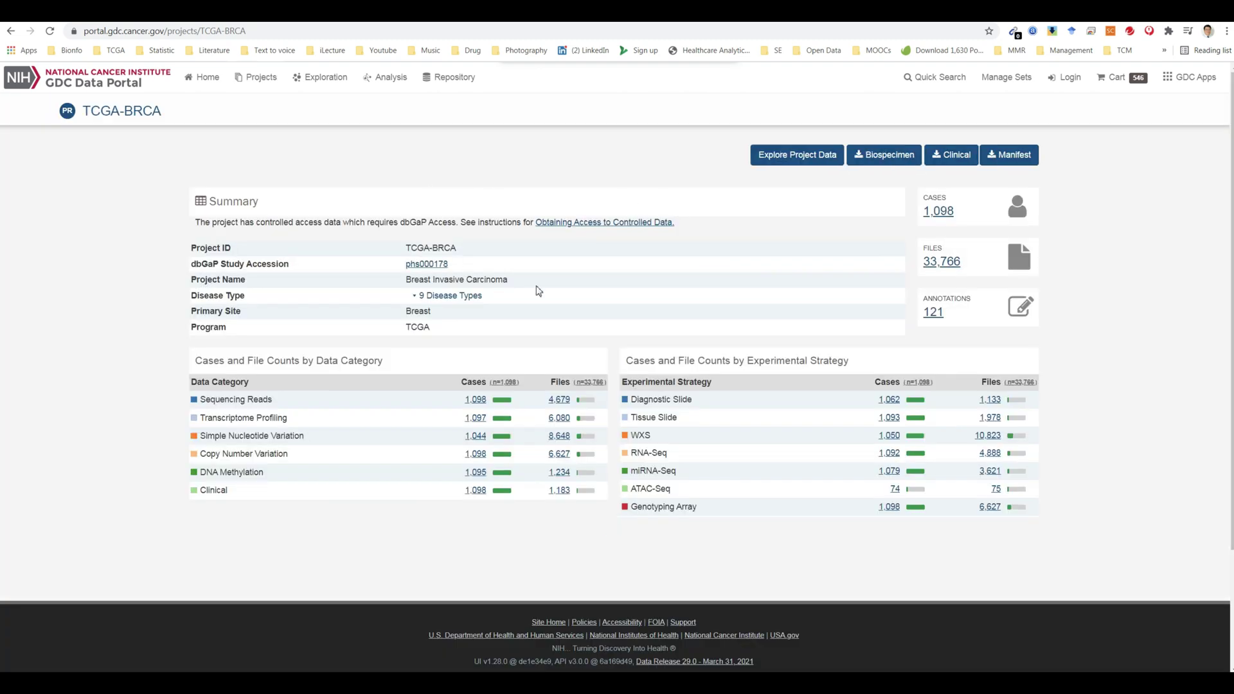
pyautogui.scroll(-3, 763, 270)
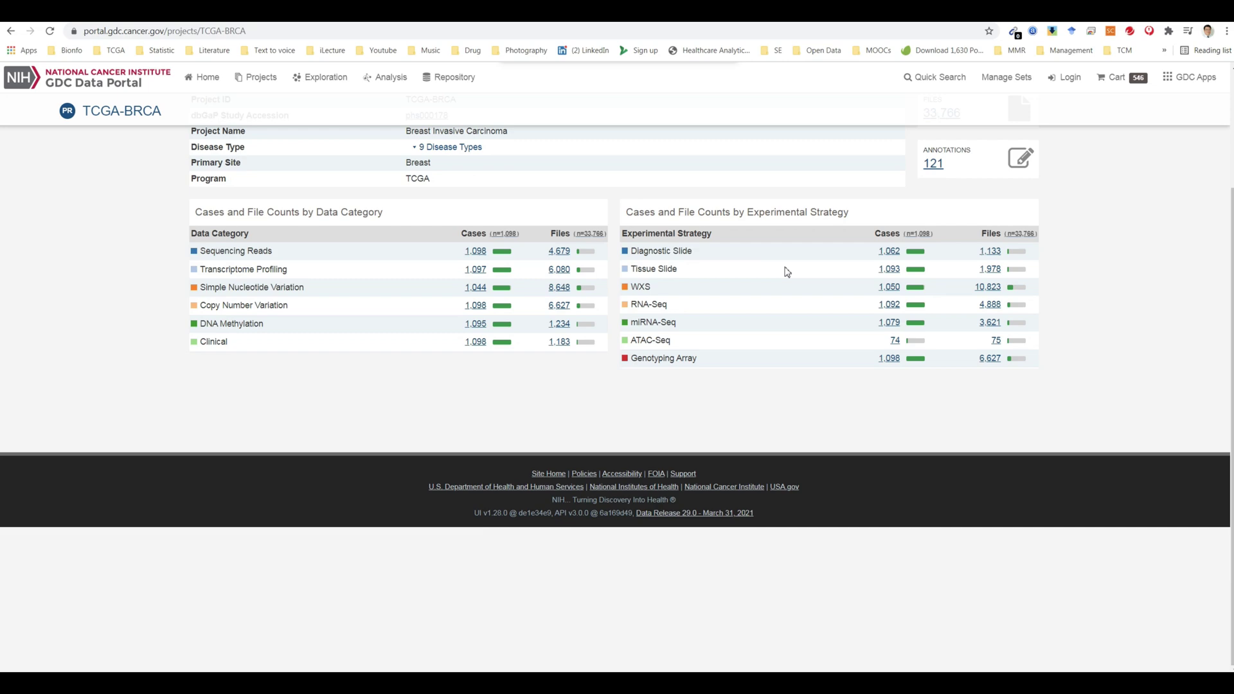
pyautogui.scroll(3, 707, 320)
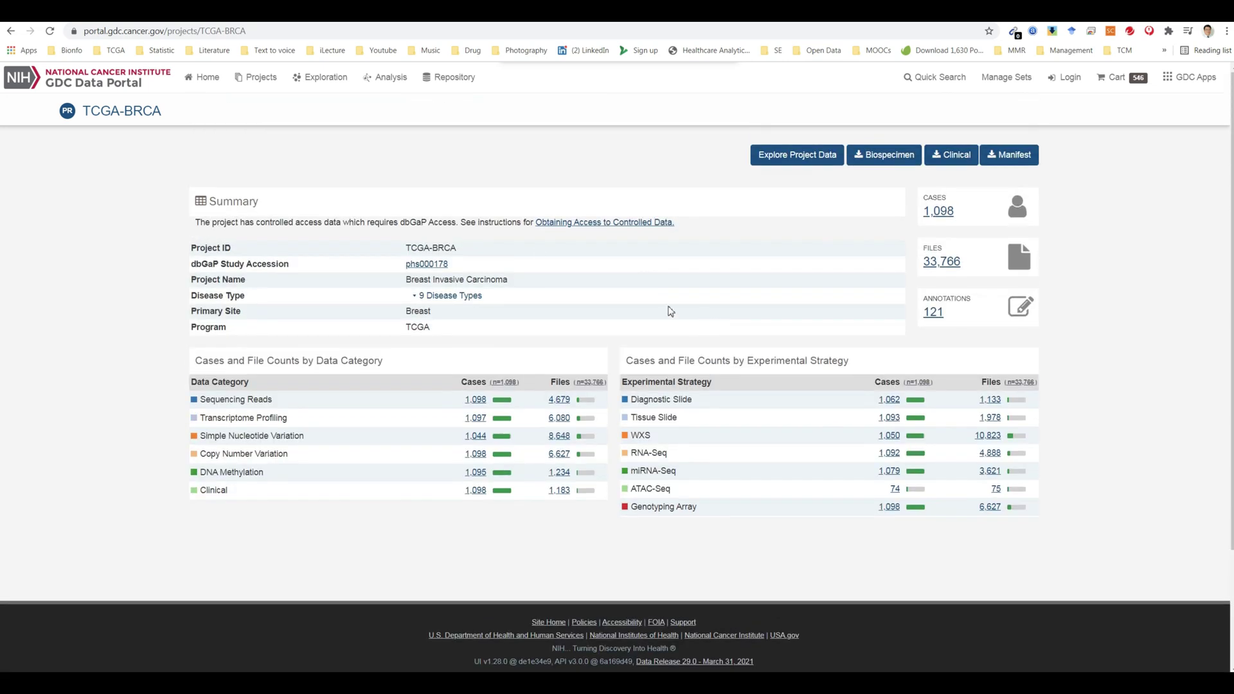
pyautogui.click(10, 33)
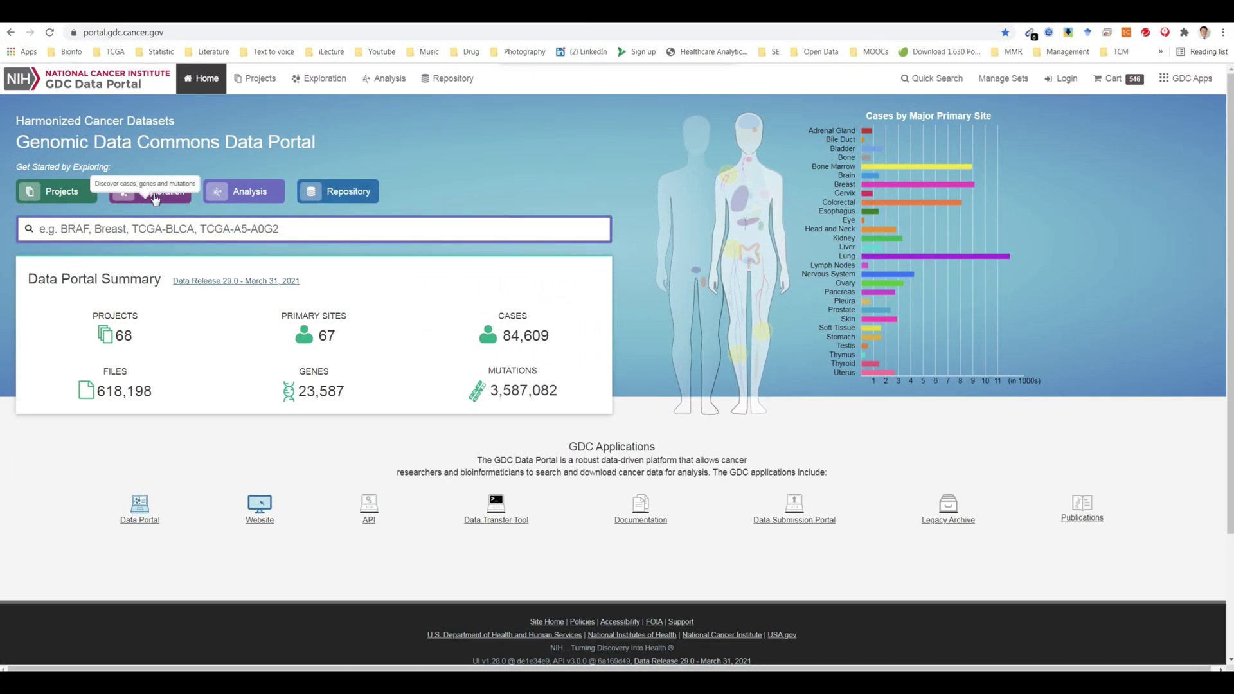
# - In Exploration, filter cases to breast primary site and show the Clinical filters
pyautogui.click(157, 196)
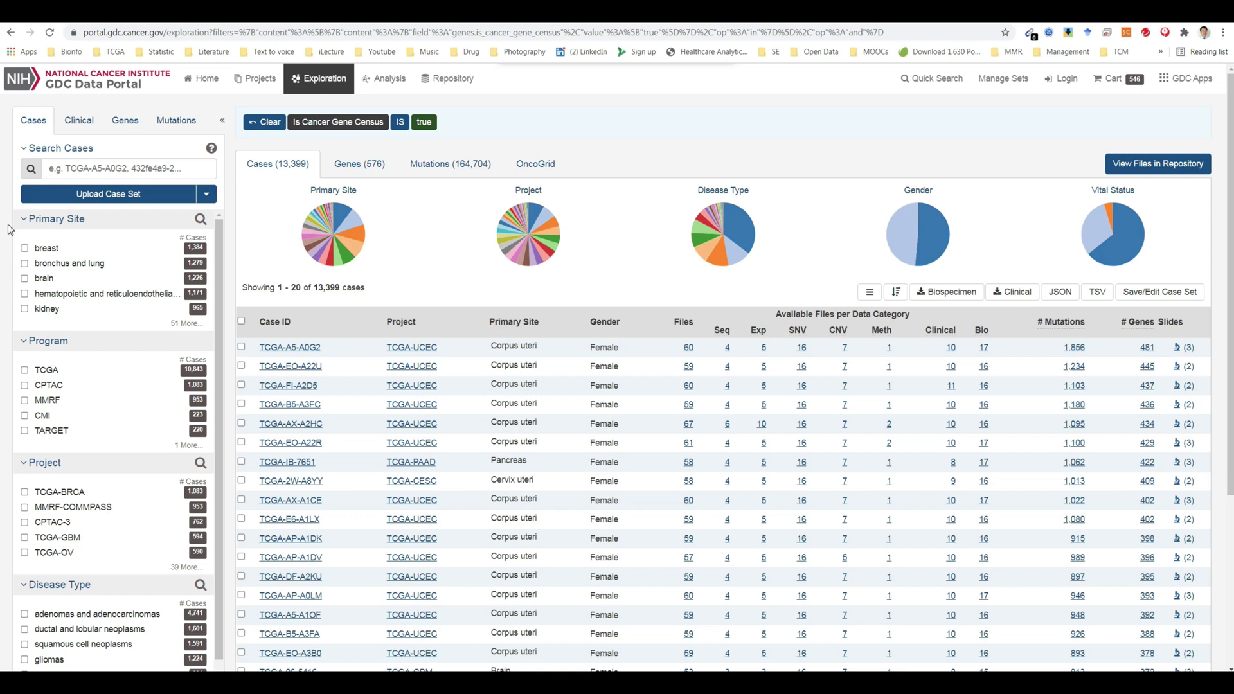
pyautogui.scroll(-5, 9, 230)
pyautogui.scroll(3, 9, 230)
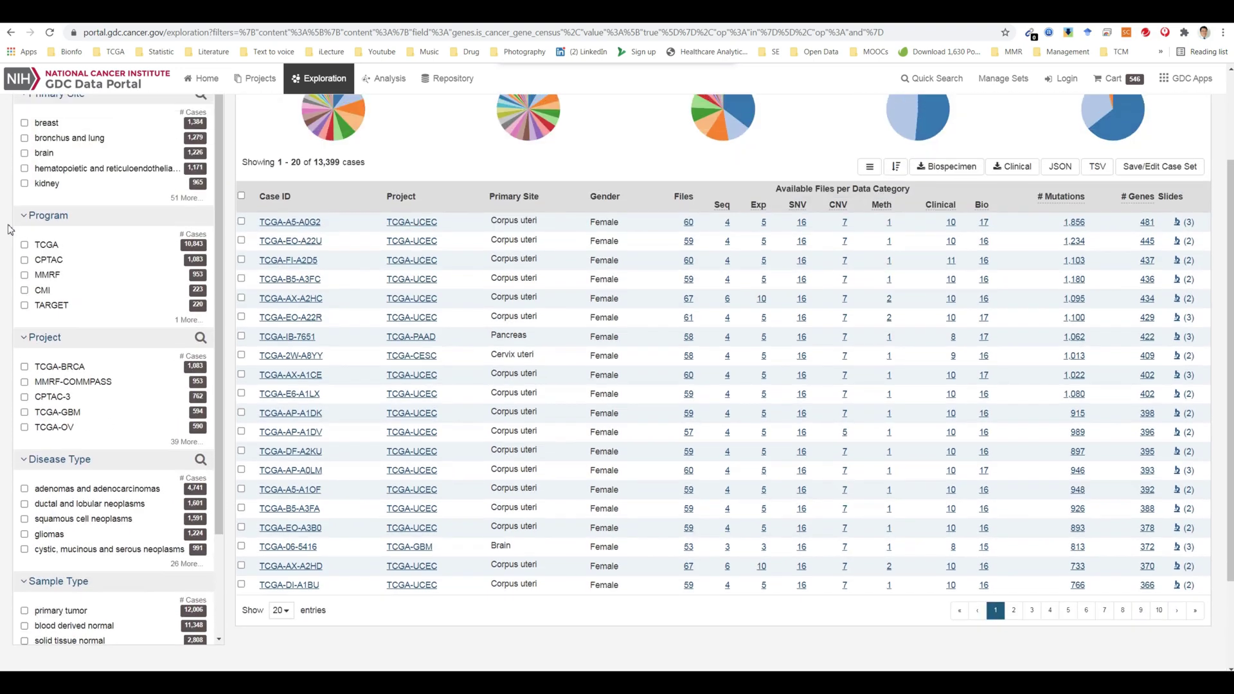
pyautogui.scroll(2, 9, 230)
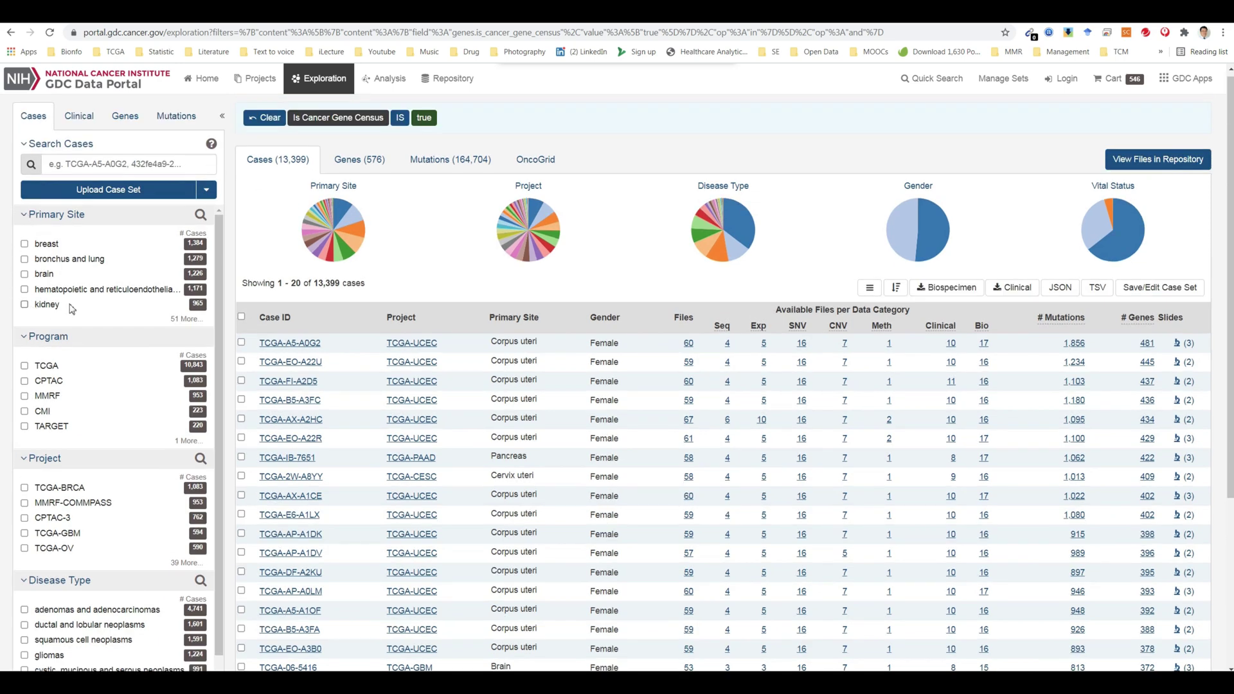
pyautogui.click(26, 245)
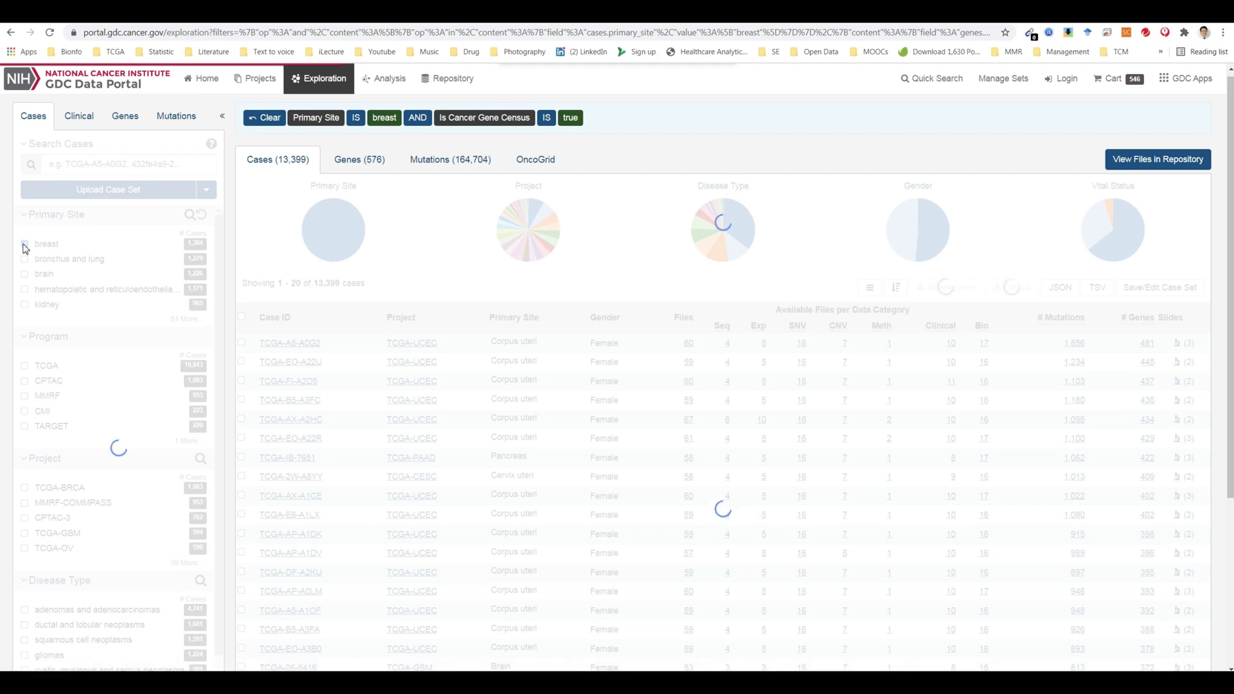
pyautogui.click(78, 120)
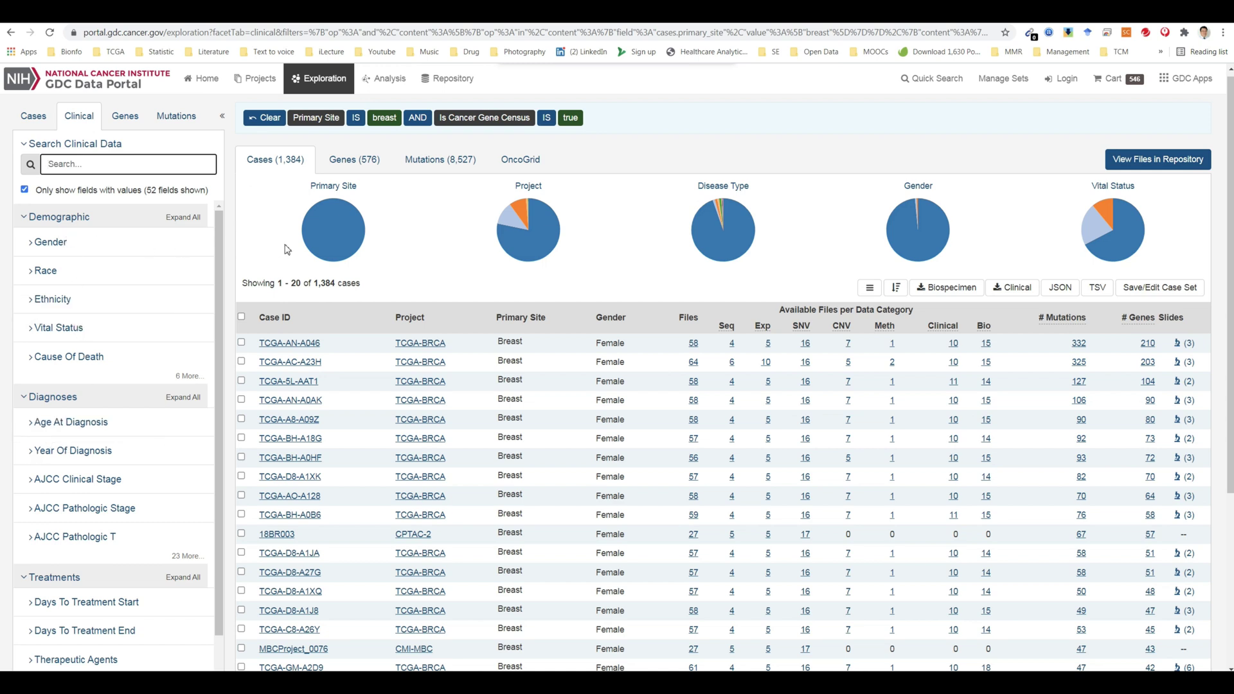
# - Add the TCGA program filter to reach 1,084 breast cases, then read the pie chart values
pyautogui.click(33, 116)
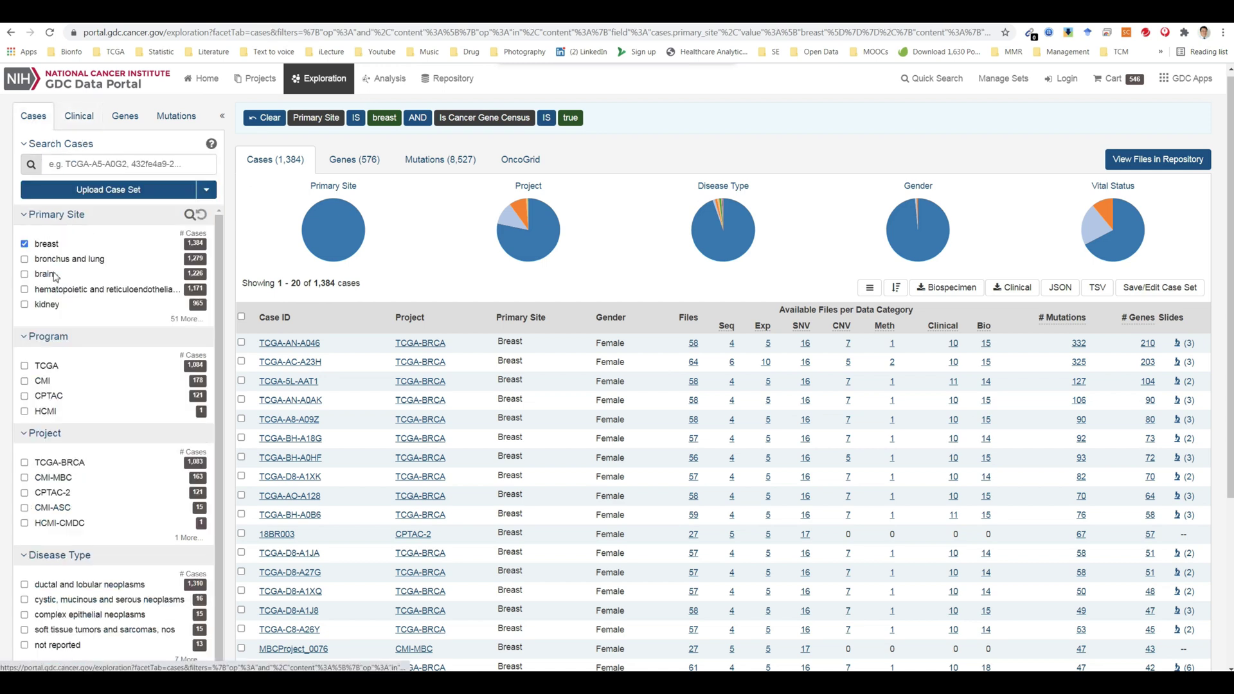
pyautogui.click(24, 365)
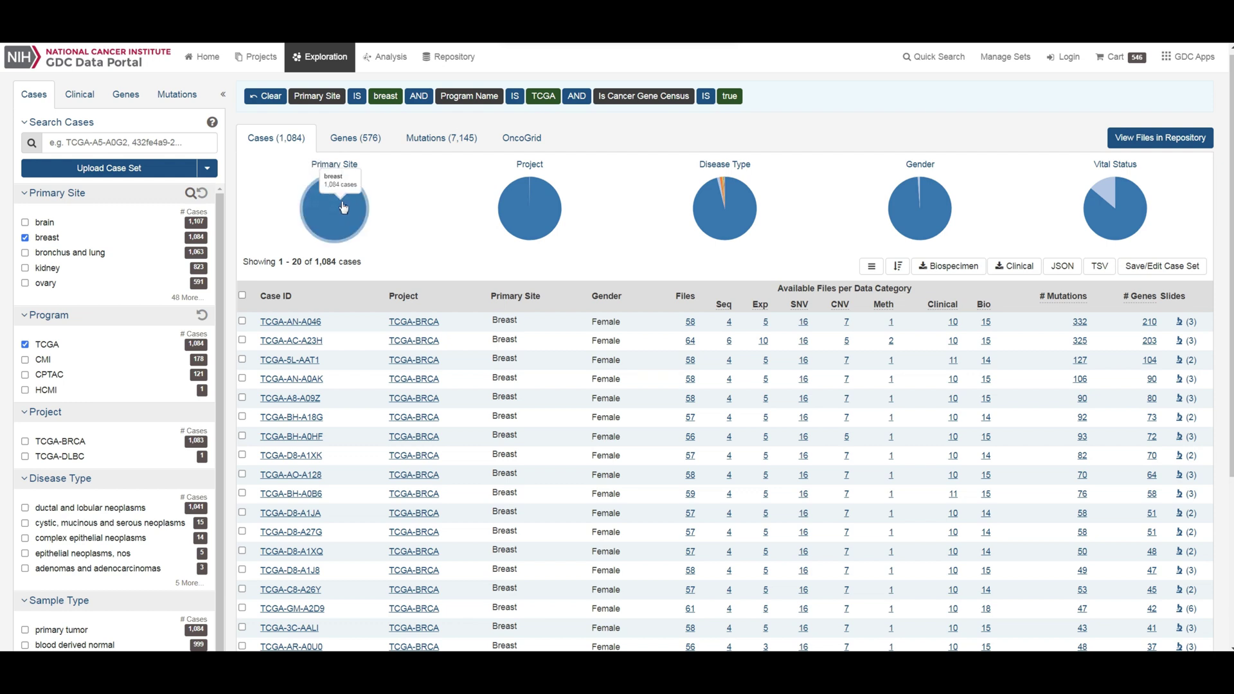
pyautogui.moveTo(534, 209)
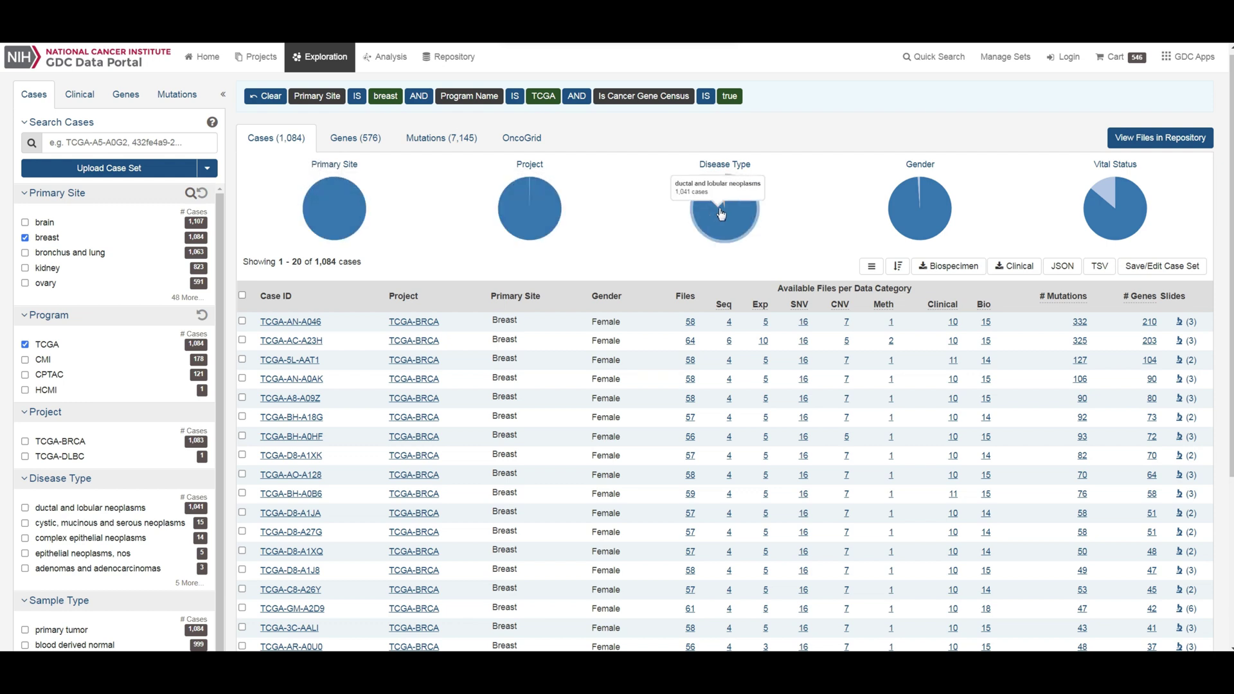
pyautogui.moveTo(913, 207)
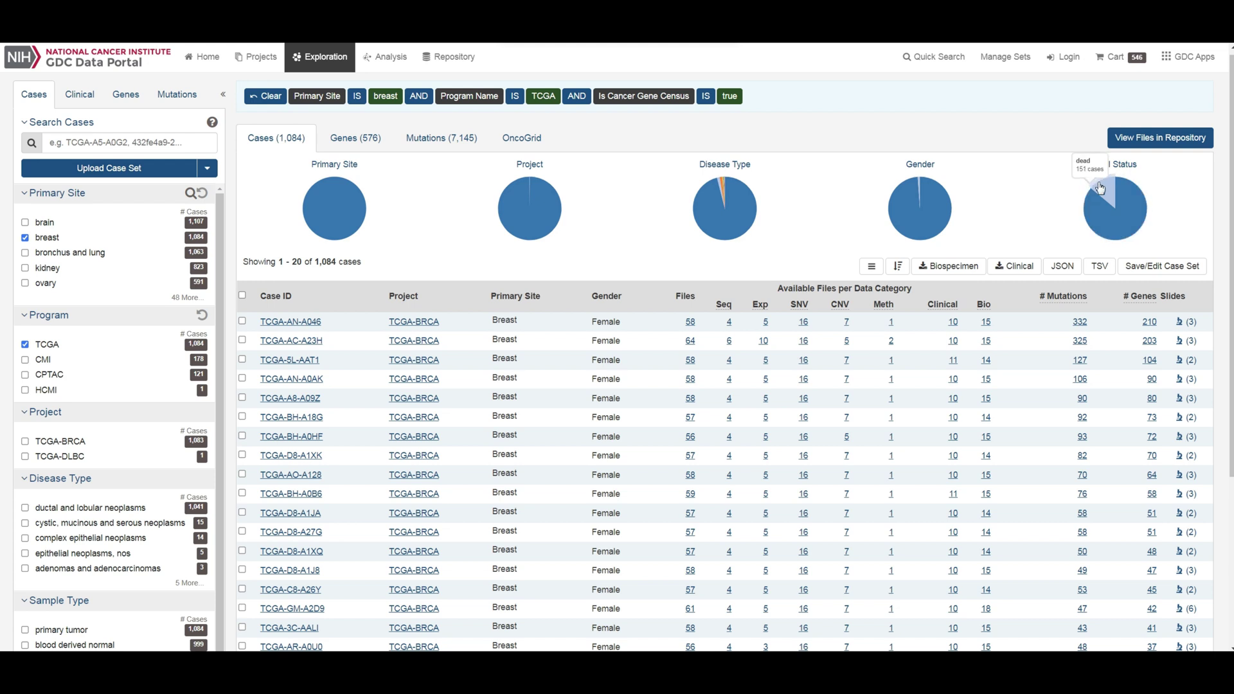
pyautogui.moveTo(1131, 208)
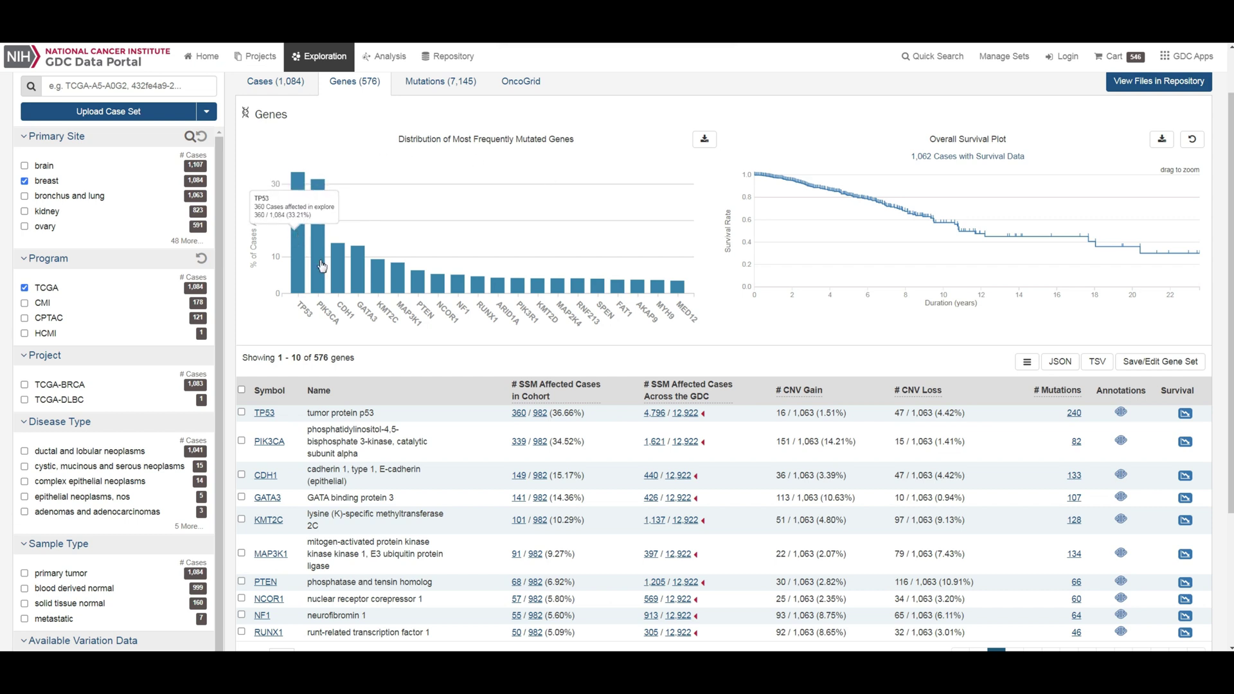
# - Inspect the 576 genes' mutation frequency bars and the 'in Cohort' column header
pyautogui.moveTo(321, 265)
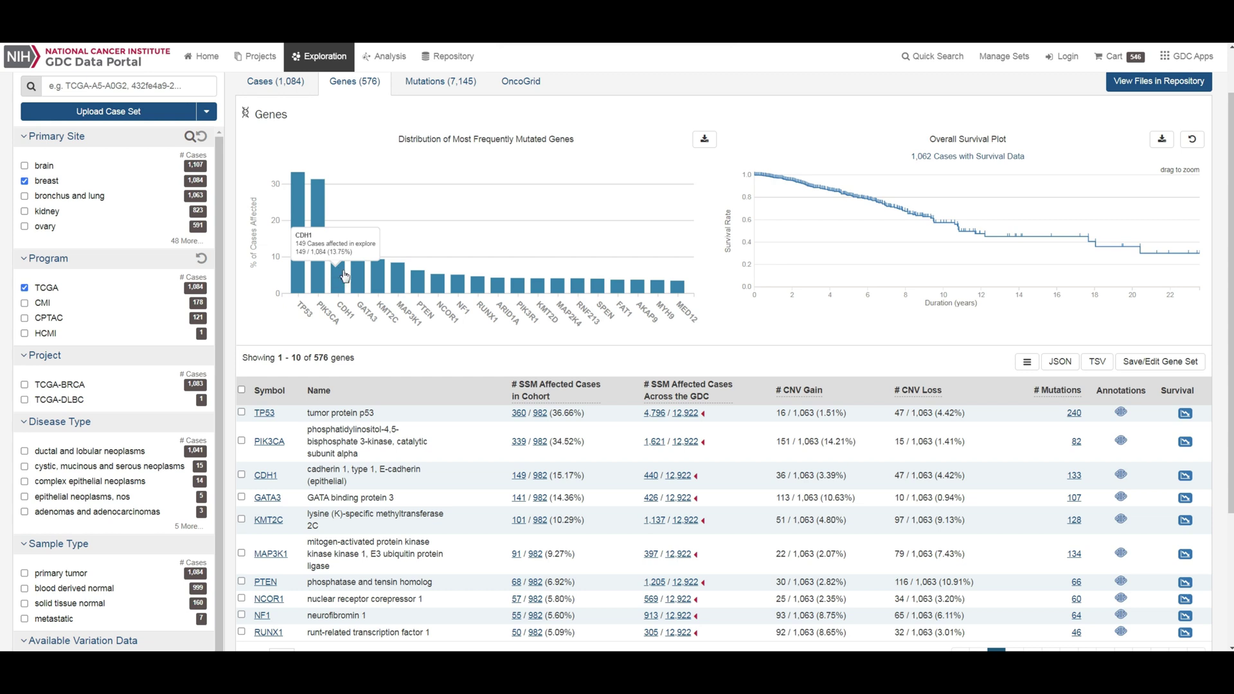
pyautogui.moveTo(359, 278)
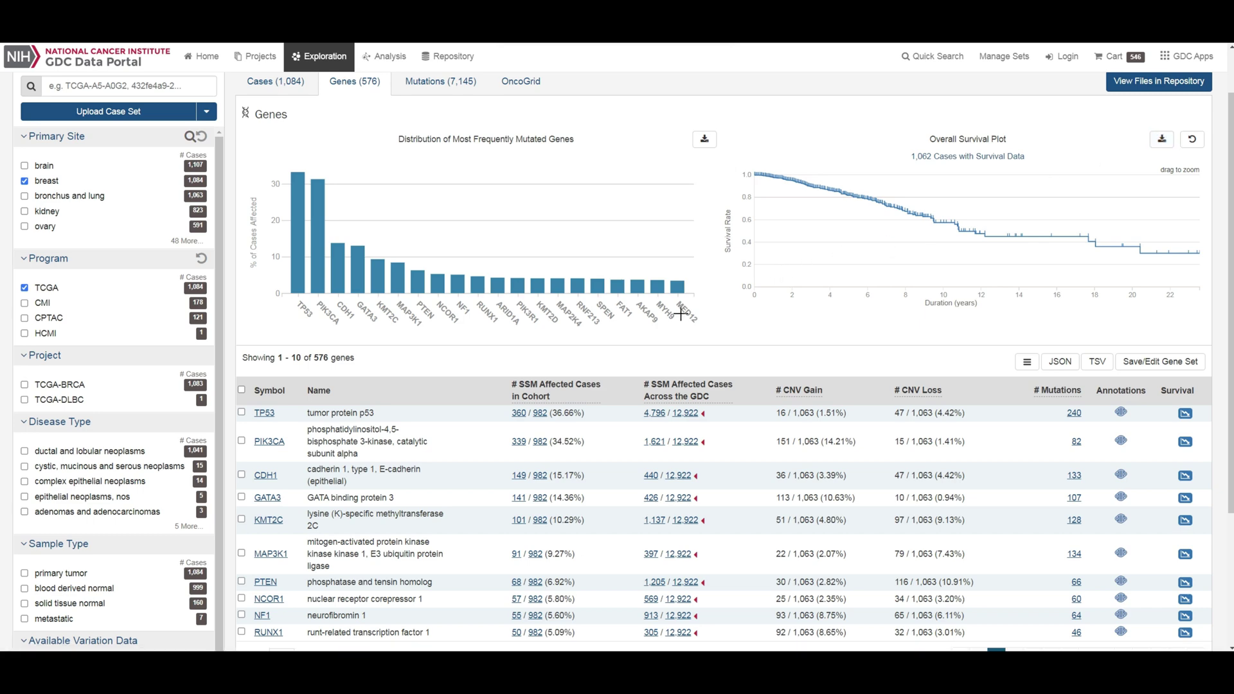
pyautogui.scroll(-3, 594, 328)
pyautogui.scroll(-1, 594, 333)
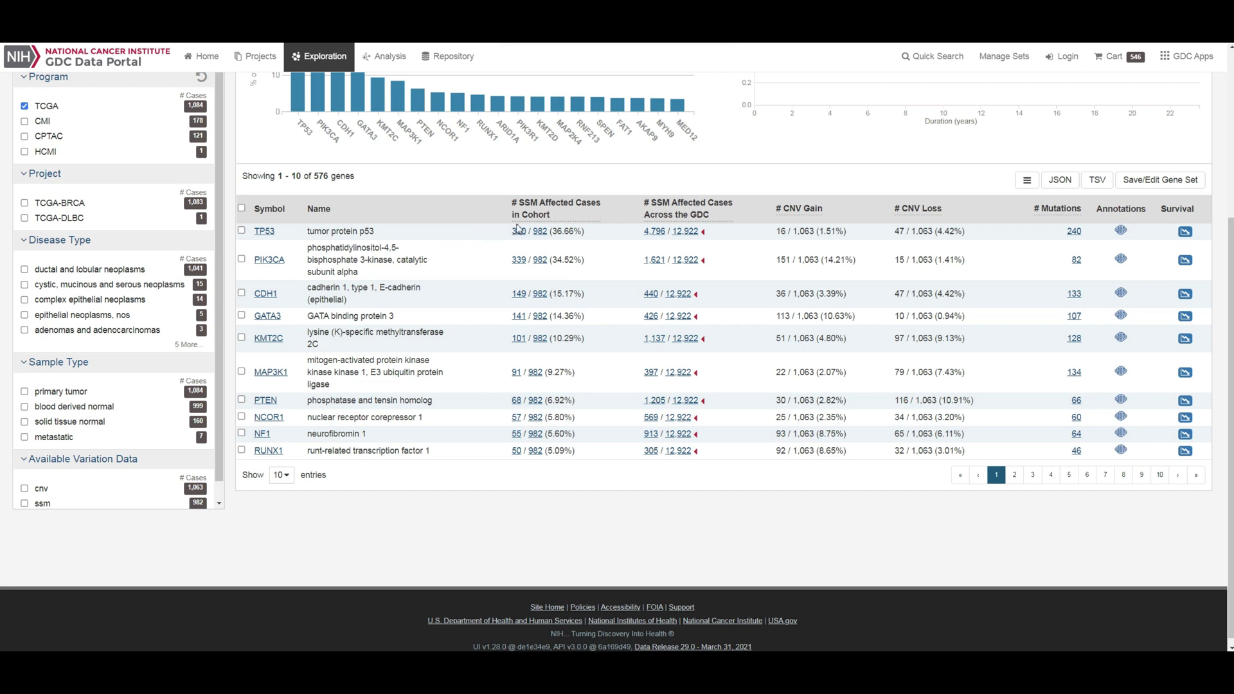
pyautogui.moveTo(514, 225)
pyautogui.click(265, 231)
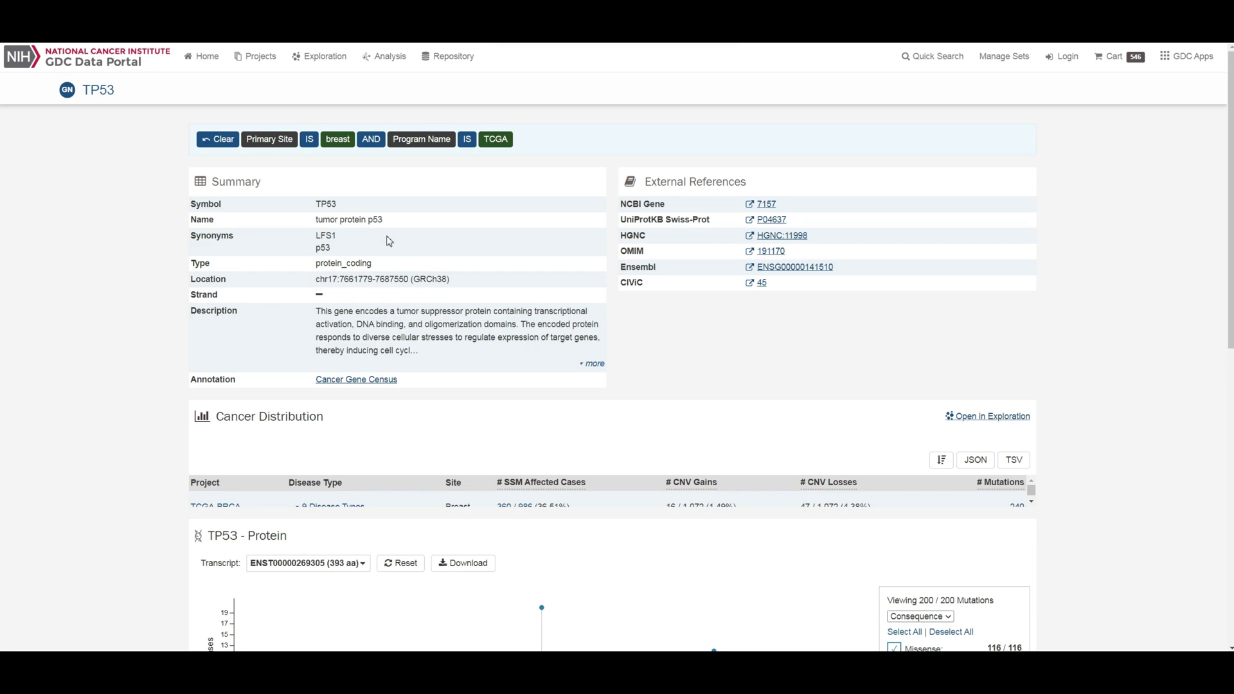
pyautogui.scroll(-7, 389, 241)
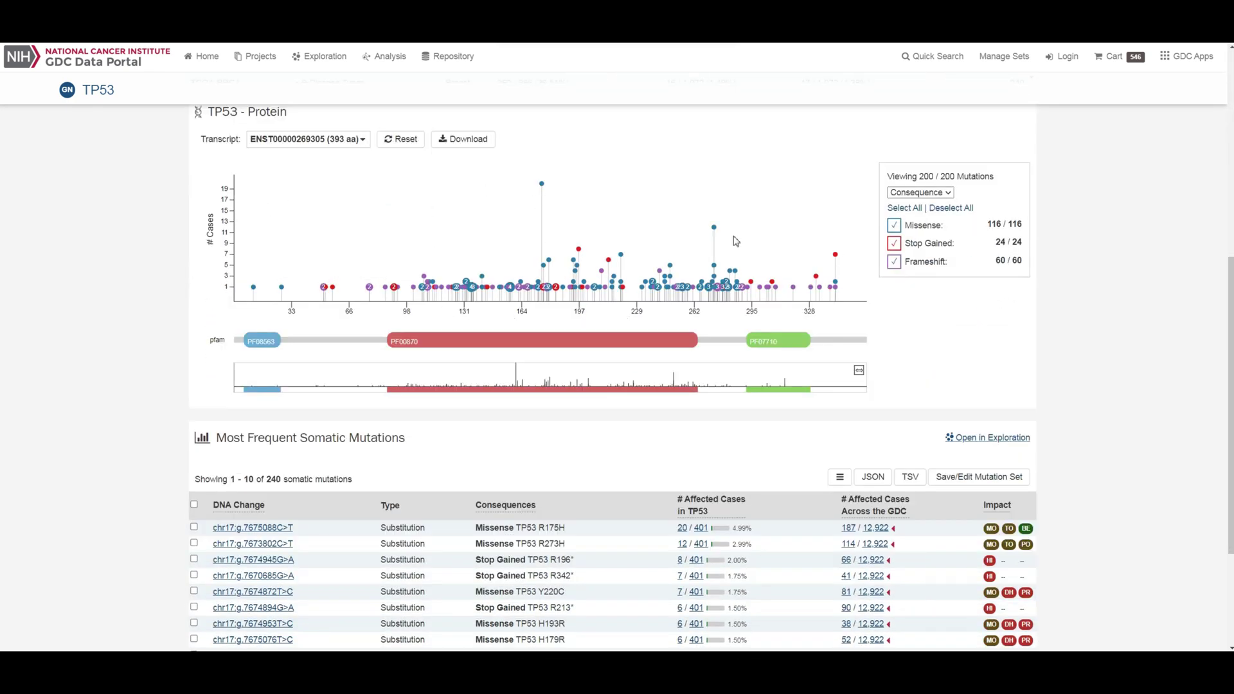
pyautogui.moveTo(257, 346)
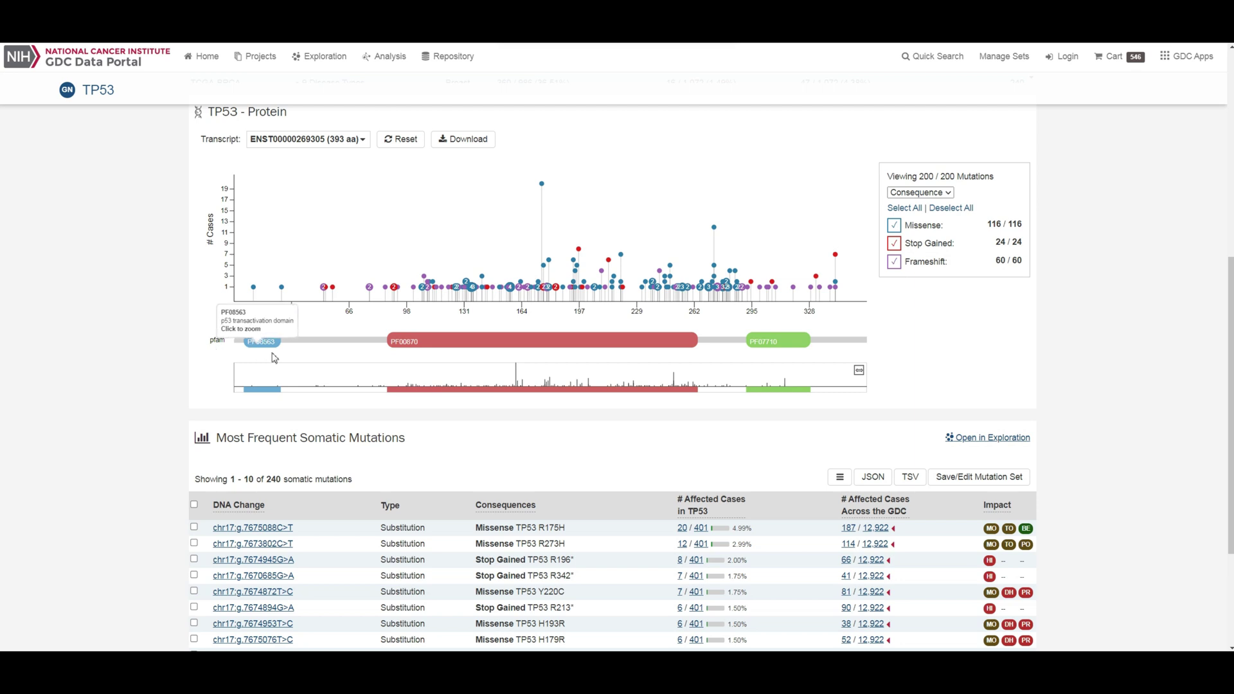
pyautogui.moveTo(457, 349)
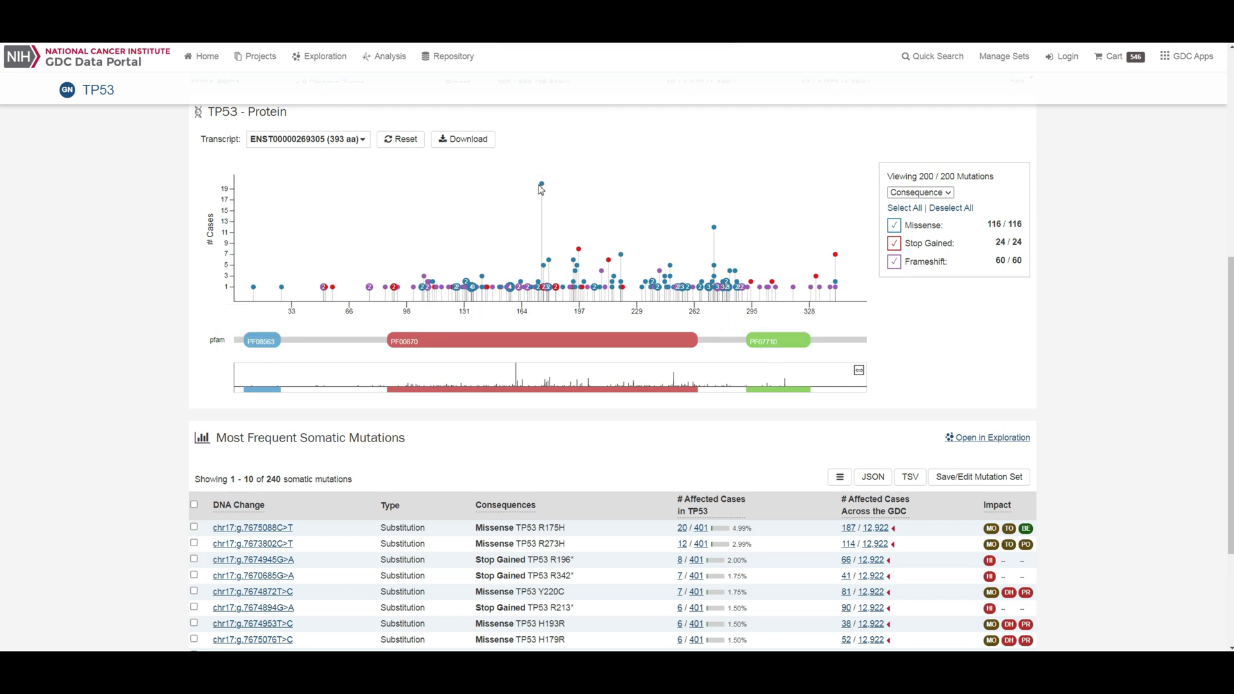
pyautogui.moveTo(543, 187)
pyautogui.click(362, 140)
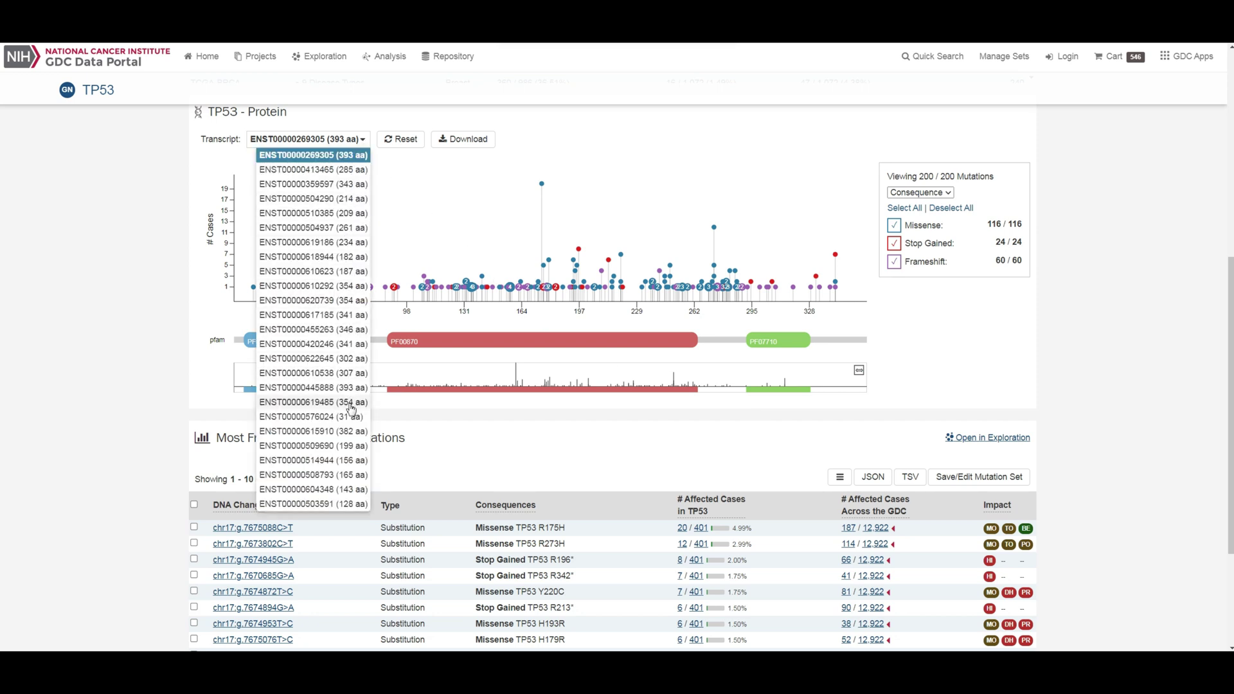
pyautogui.click(797, 164)
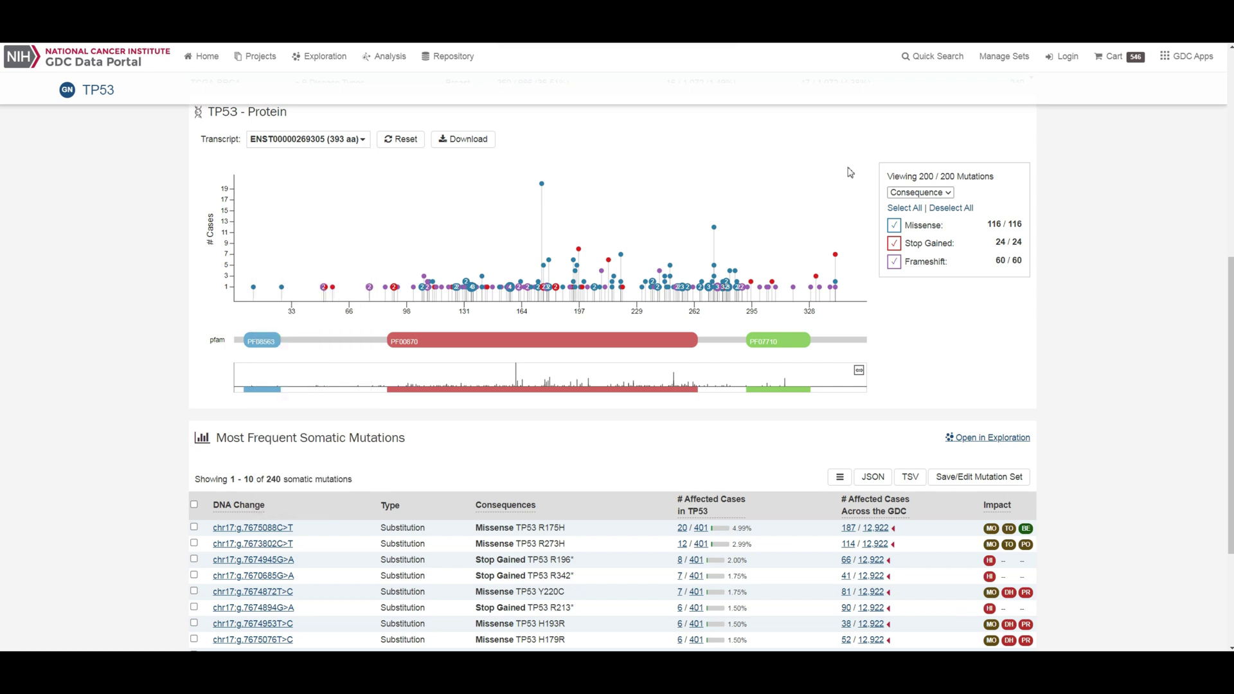
pyautogui.click(892, 225)
pyautogui.click(893, 224)
pyautogui.click(894, 244)
pyautogui.click(894, 261)
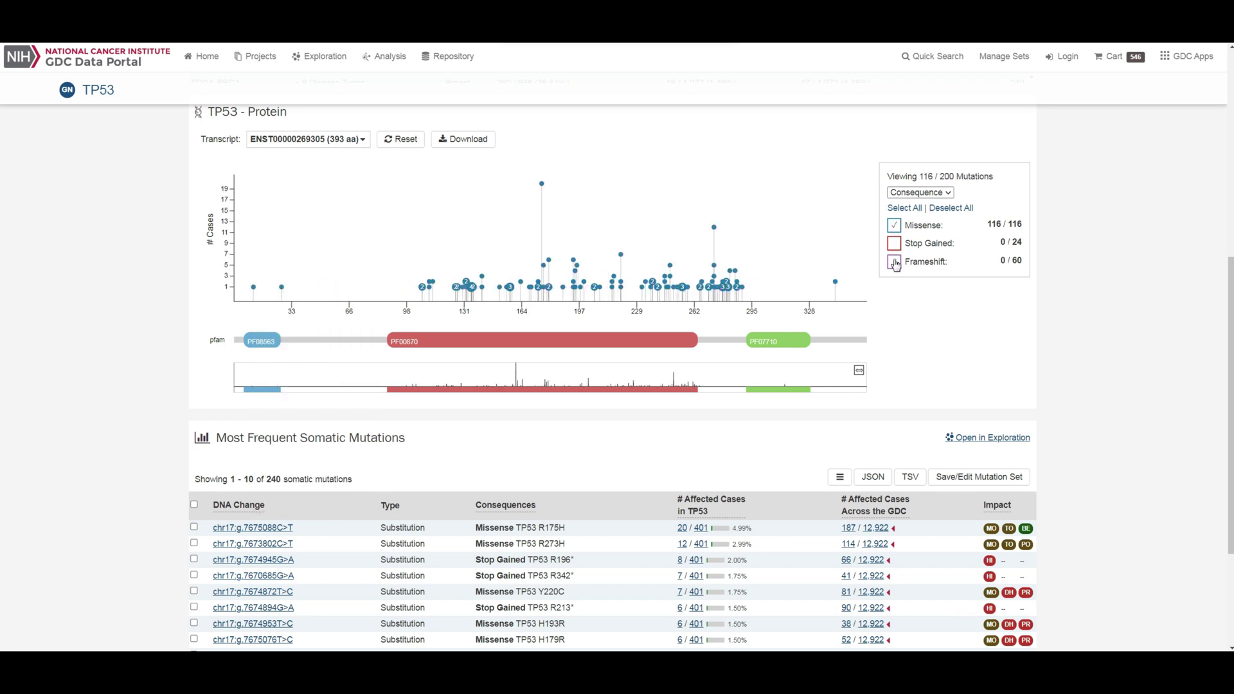
pyautogui.click(894, 262)
pyautogui.click(894, 244)
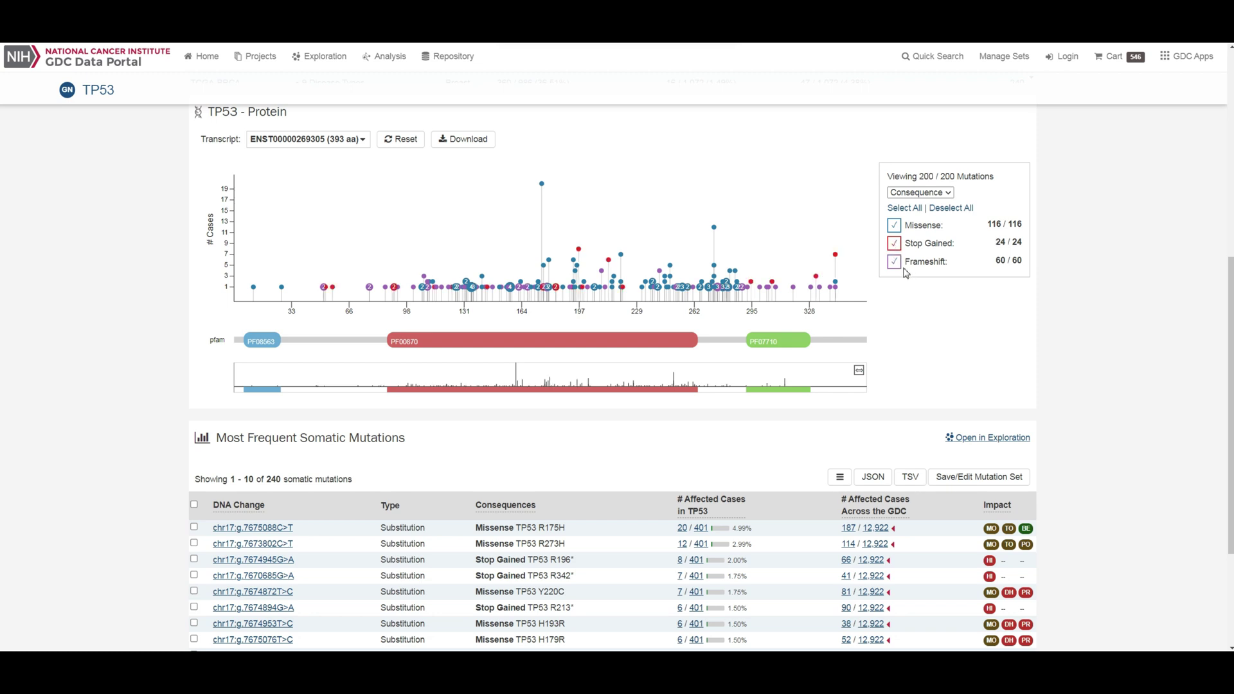
pyautogui.click(894, 226)
pyautogui.click(894, 226)
pyautogui.scroll(-3, 929, 301)
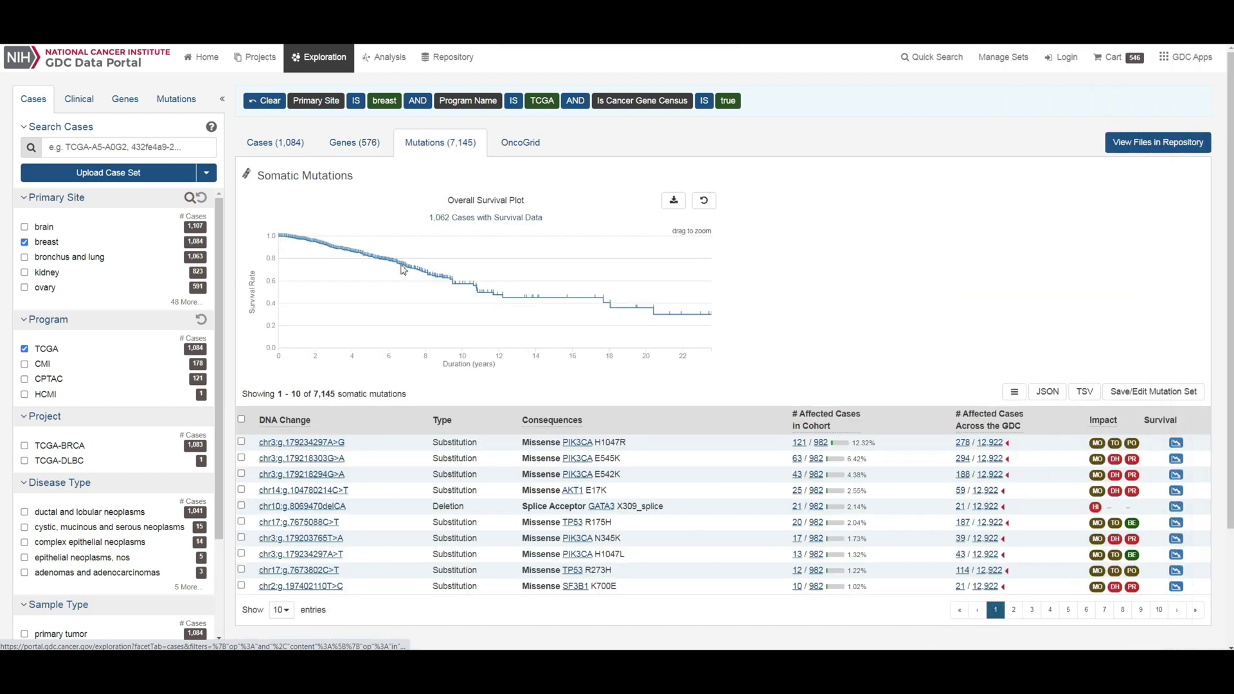
# - Plot survival for 119 PIK3CA H1047R mutated versus 943 non-mutated cases, then reset it
pyautogui.moveTo(1105, 455)
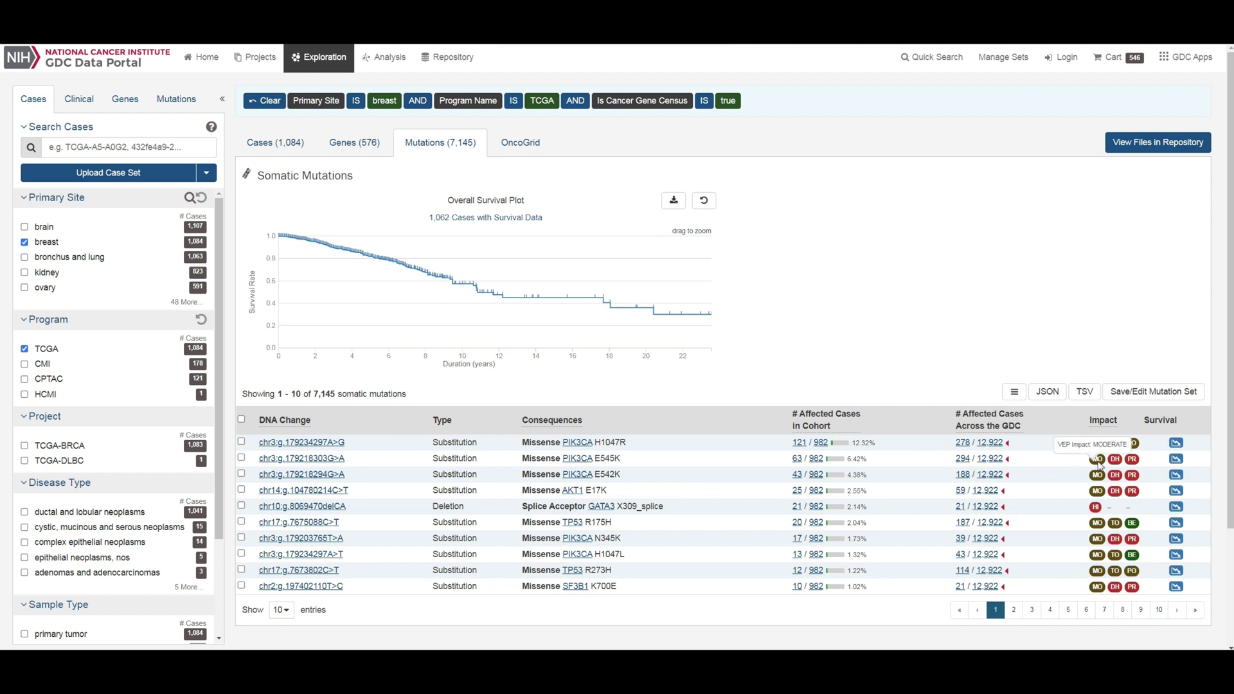
pyautogui.click(1176, 443)
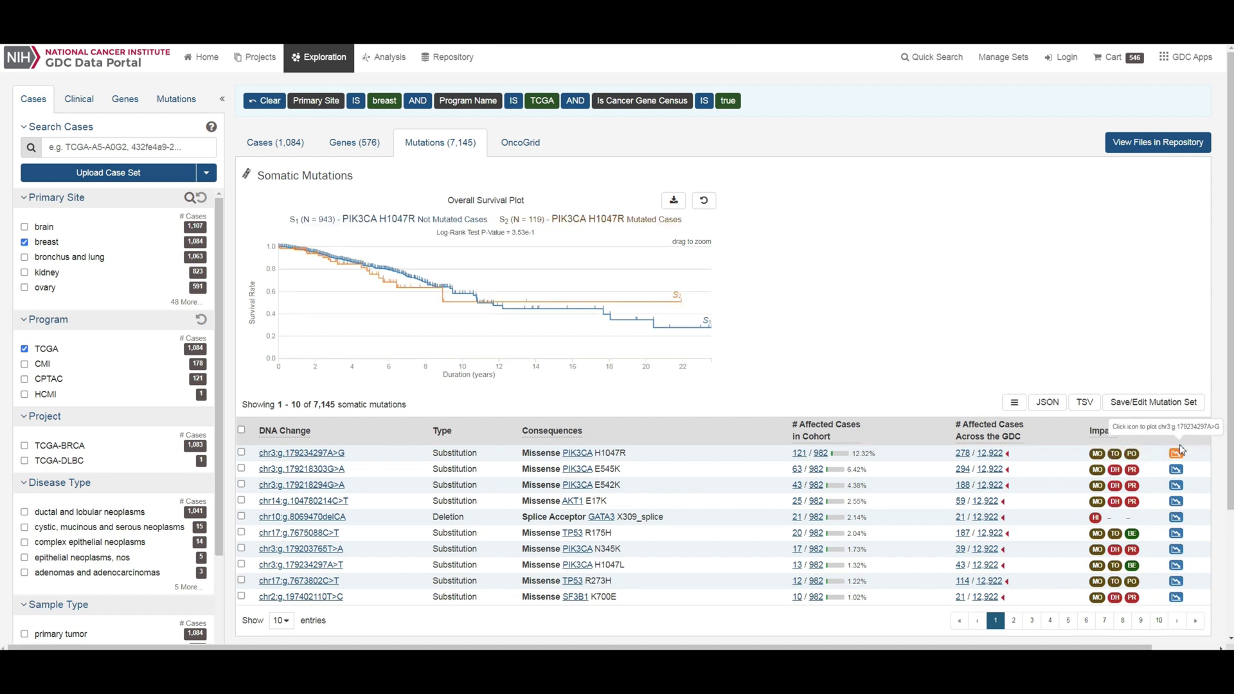
pyautogui.click(1176, 470)
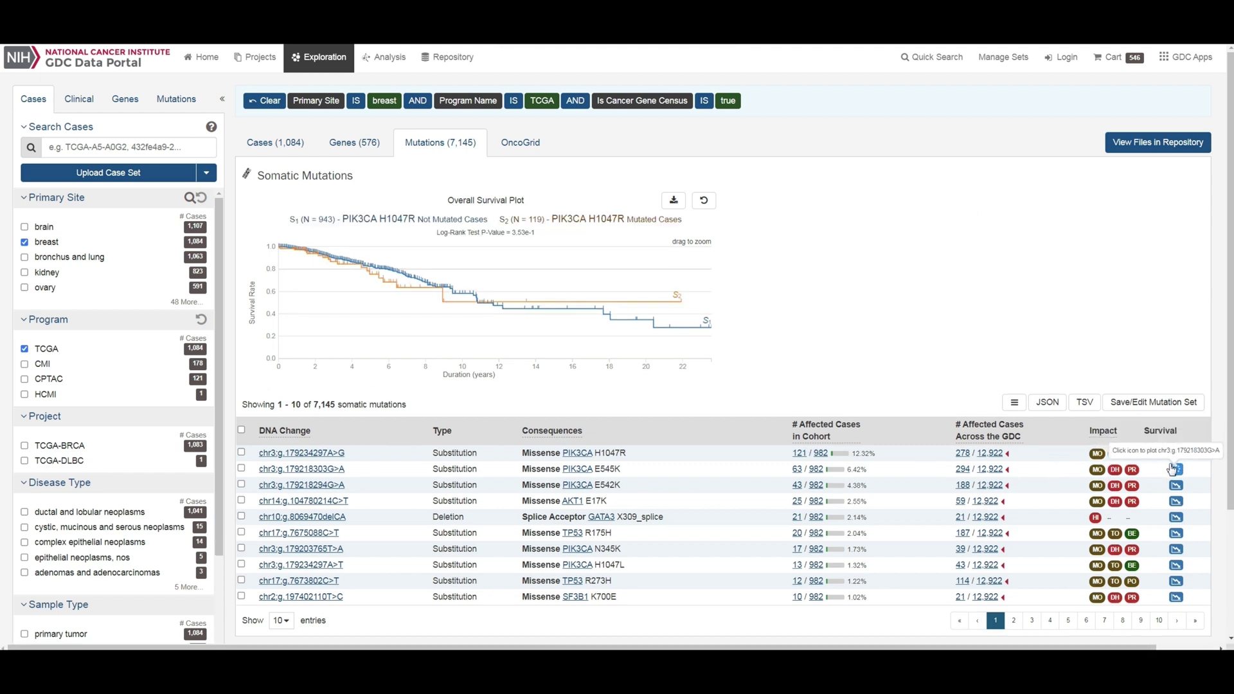
# - Scroll the breast cohort OncoGrid, highlighting and then clearing gene labels MAP3K1 to AKT1
pyautogui.click(521, 143)
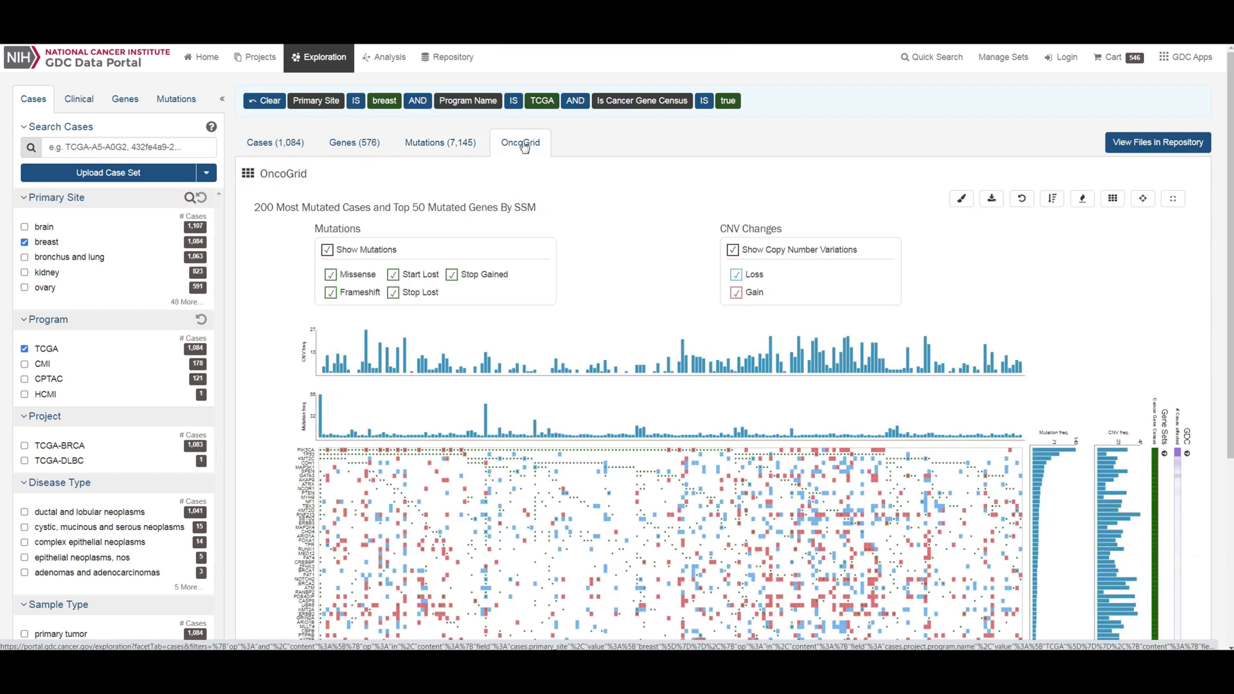
pyautogui.scroll(-2, 539, 216)
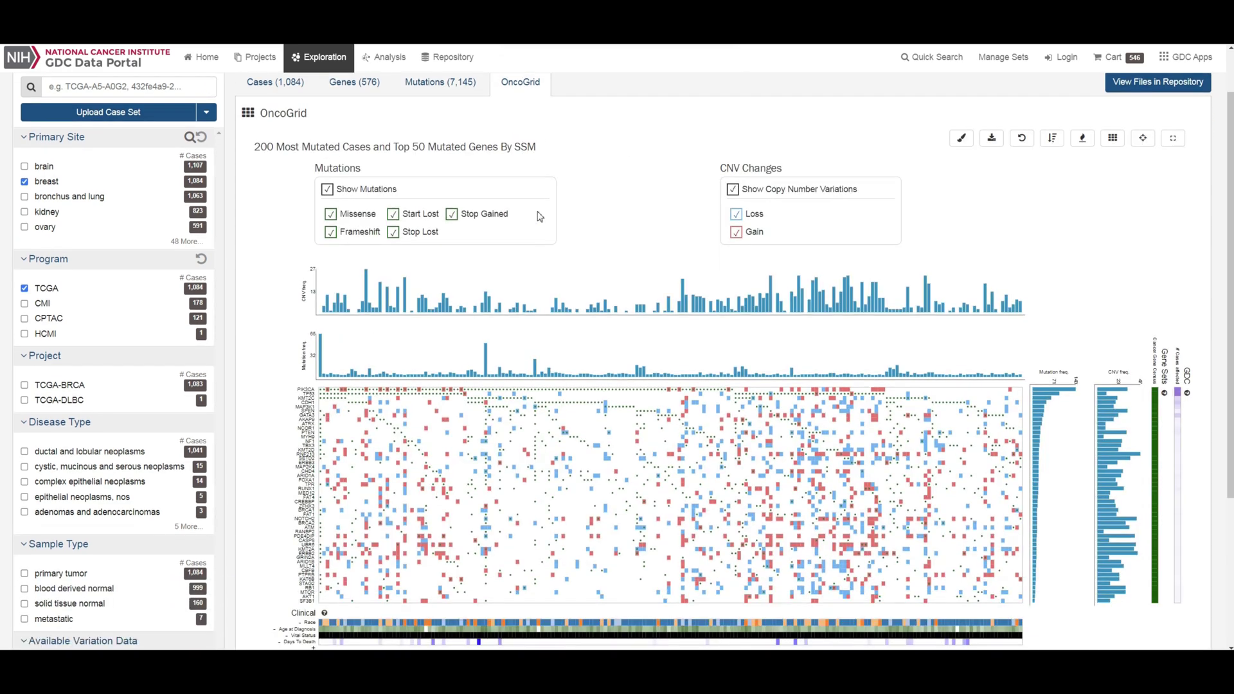
pyautogui.scroll(-1, 540, 217)
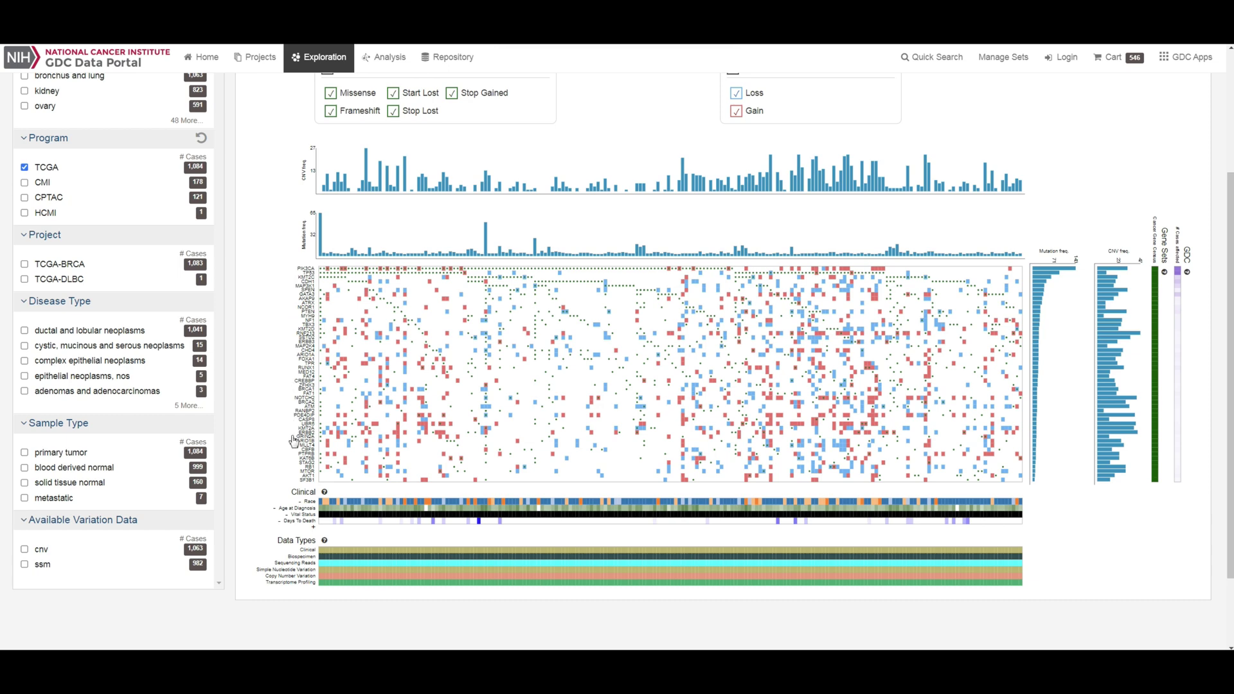
pyautogui.moveTo(308, 281); pyautogui.dragTo(304, 481)
pyautogui.click(264, 387)
pyautogui.scroll(1, 699, 183)
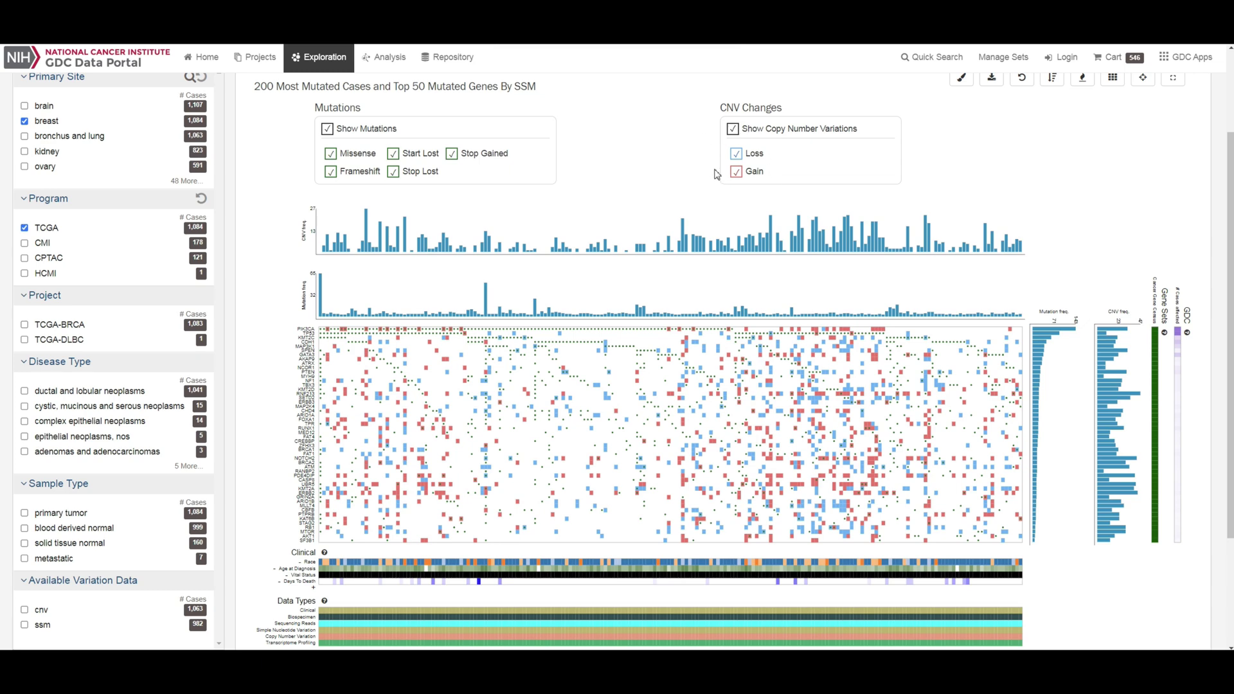
pyautogui.scroll(-2, 716, 174)
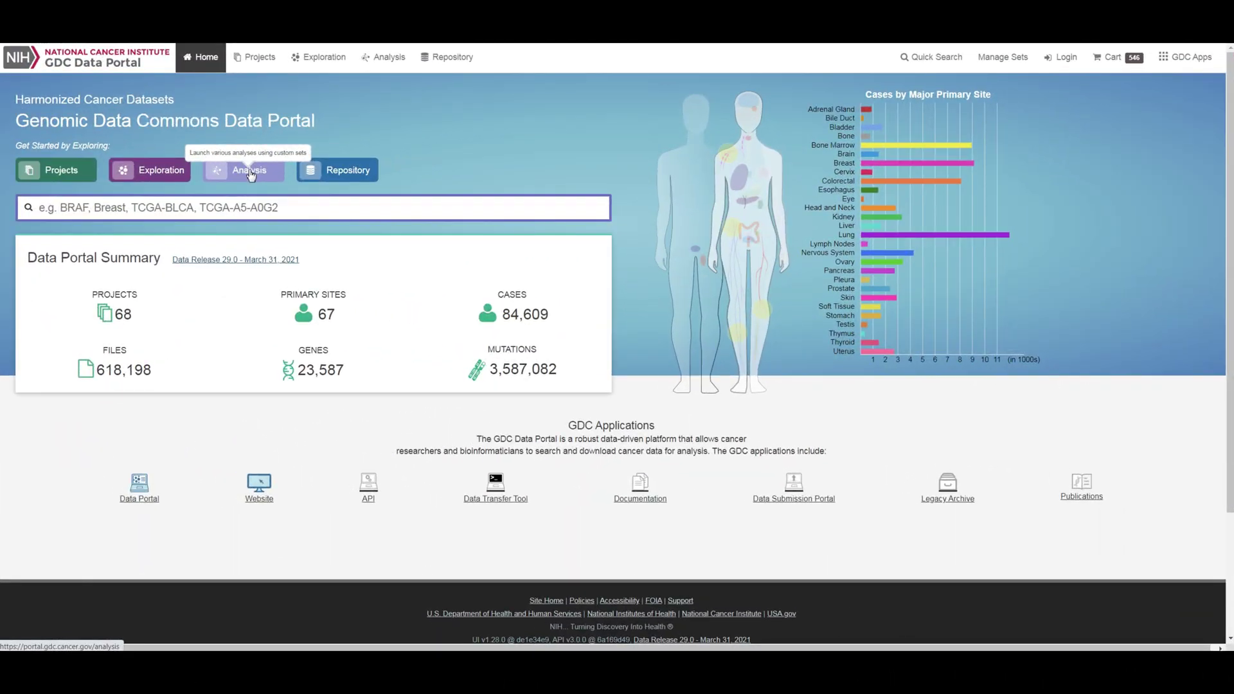
# - View the saved Demo Clinical and Cohort Comparison results under Analysis Results
pyautogui.click(250, 171)
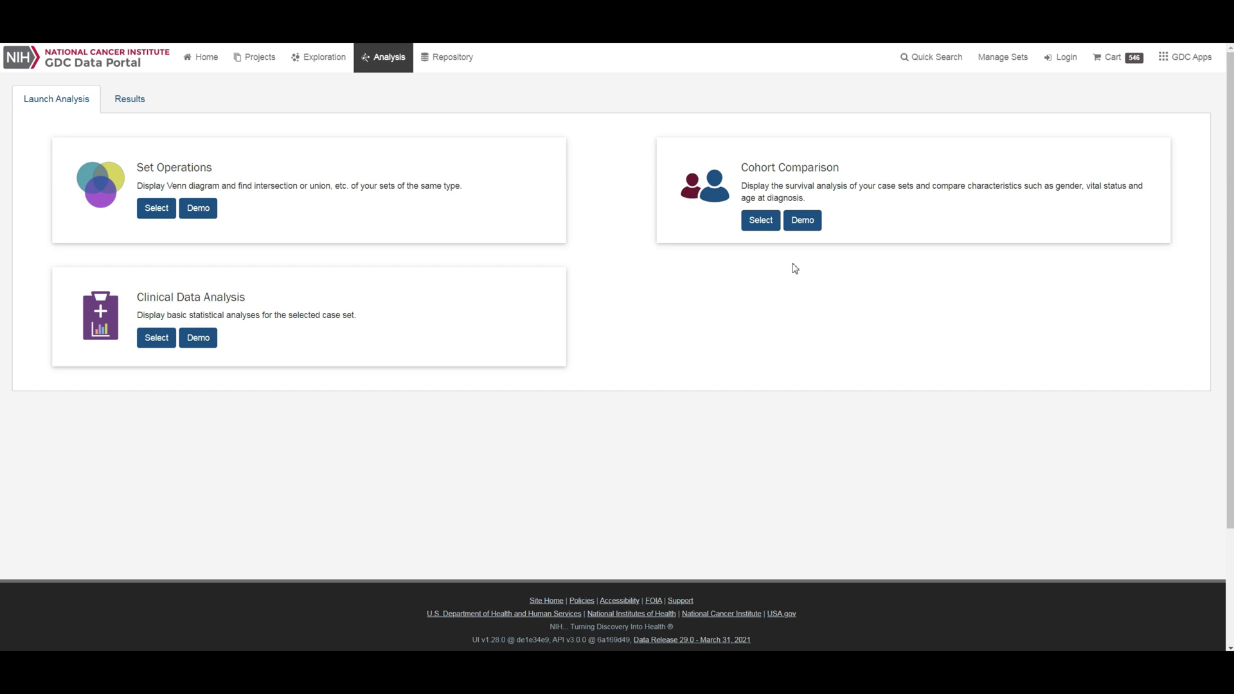
pyautogui.click(131, 106)
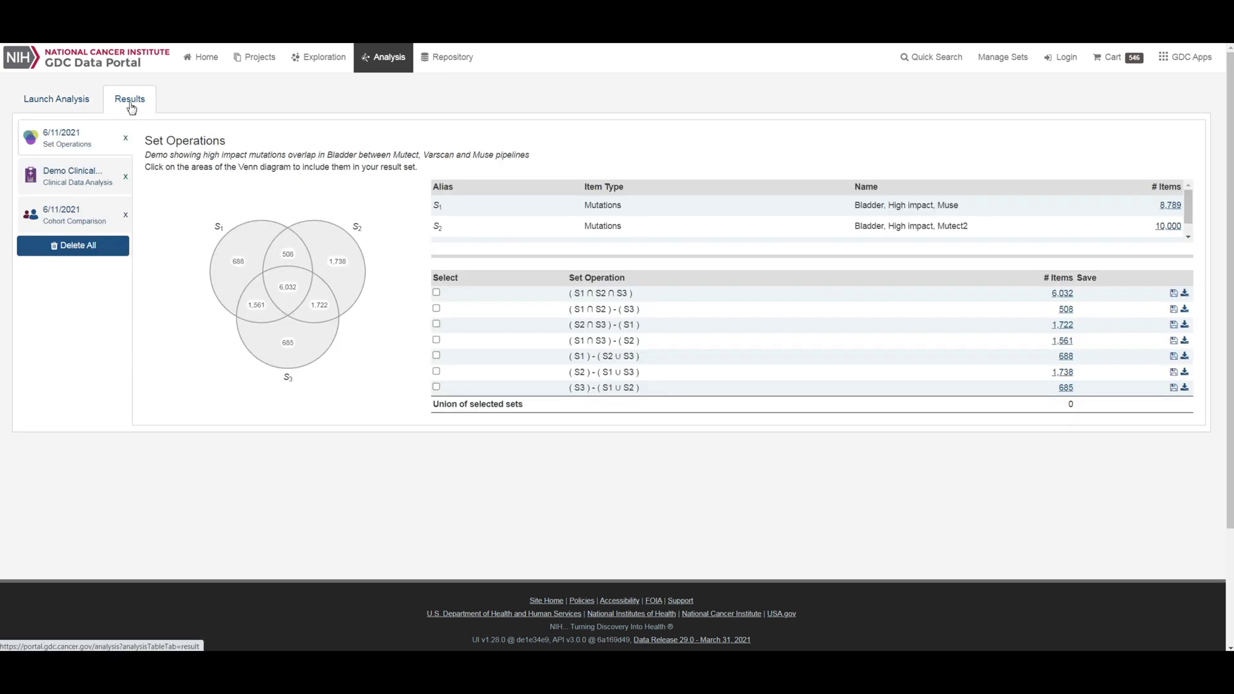
pyautogui.click(63, 186)
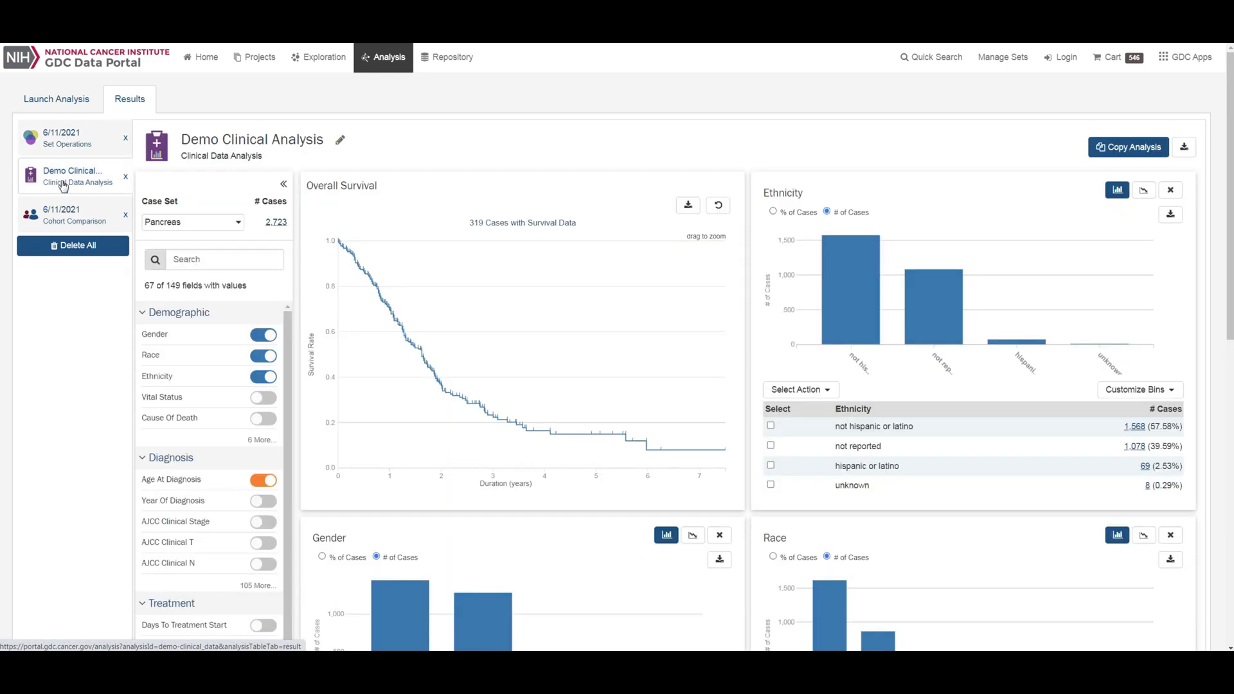
pyautogui.click(70, 218)
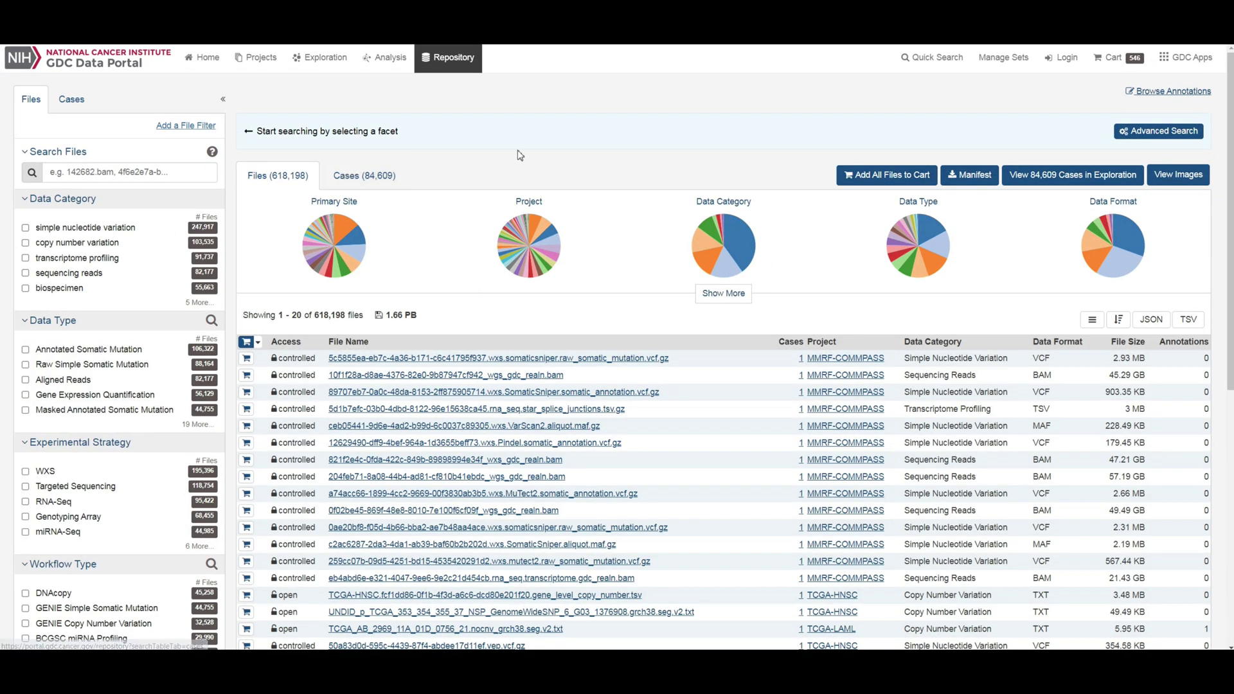
# - Filter the Repository files to open access and to cases with primary site breast
pyautogui.scroll(-4, 136, 310)
pyautogui.scroll(-4, 136, 310)
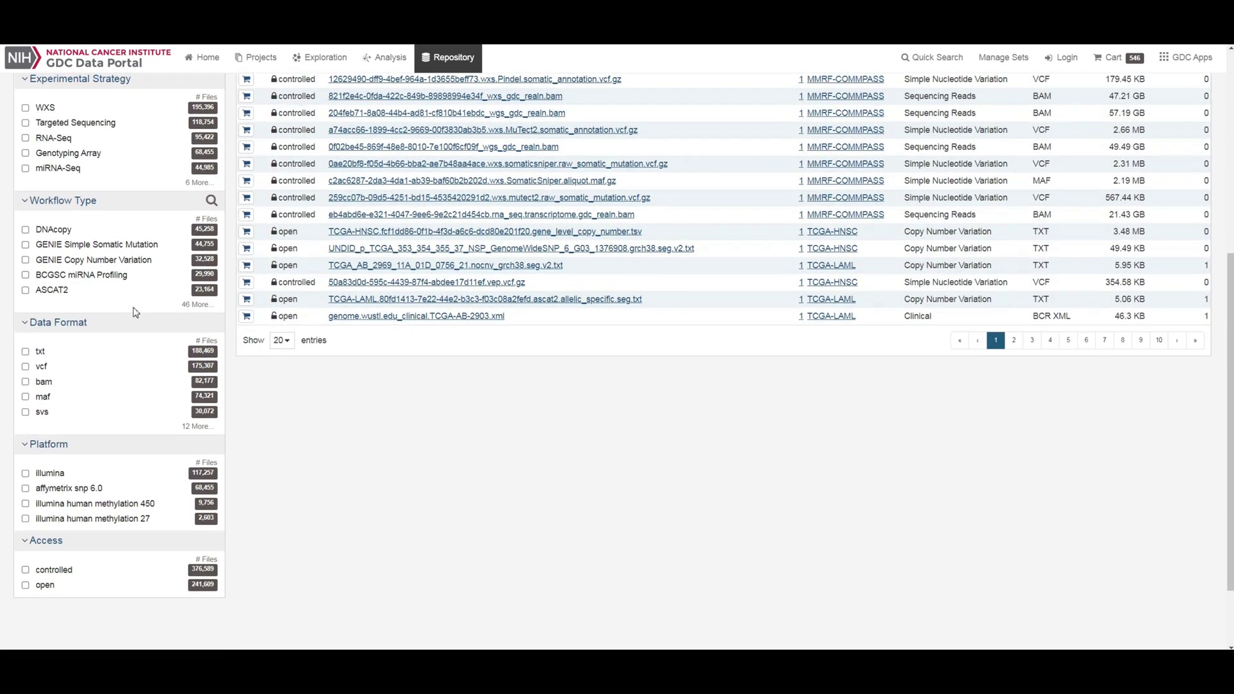
pyautogui.click(26, 526)
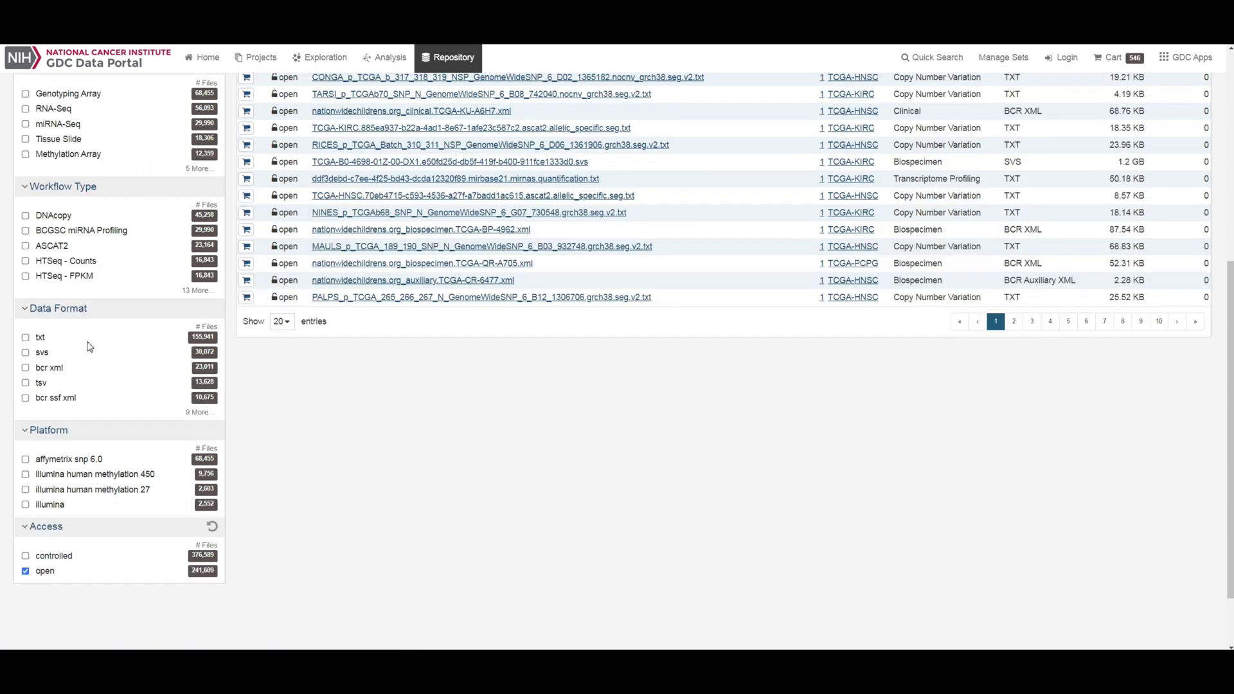
pyautogui.scroll(6, 92, 347)
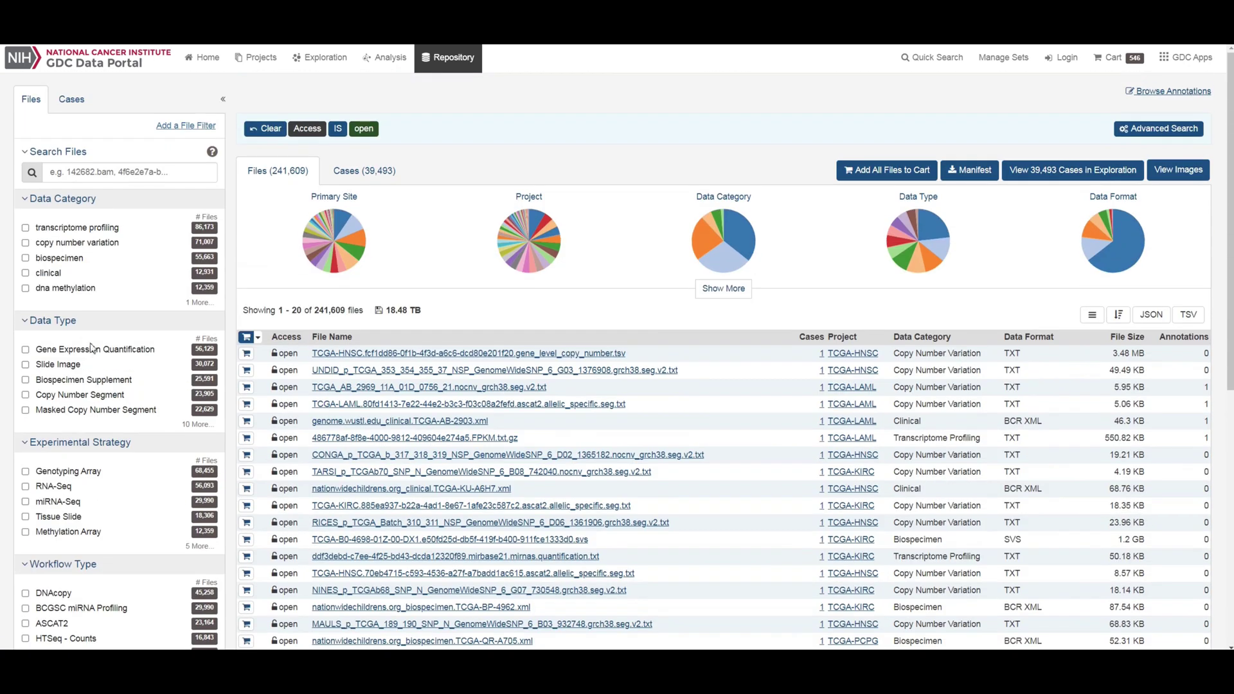
pyautogui.click(71, 99)
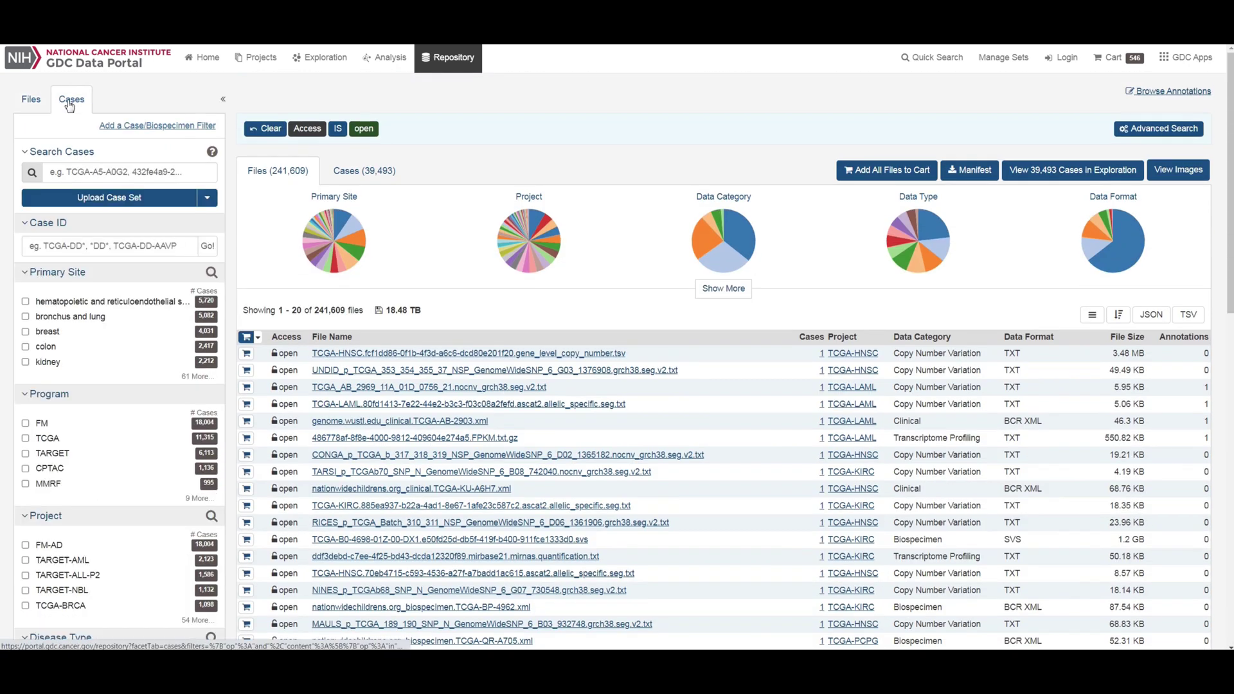
pyautogui.click(26, 332)
# - Download the first listed HTSeq counts file from its detail page and return to the list
pyautogui.click(360, 355)
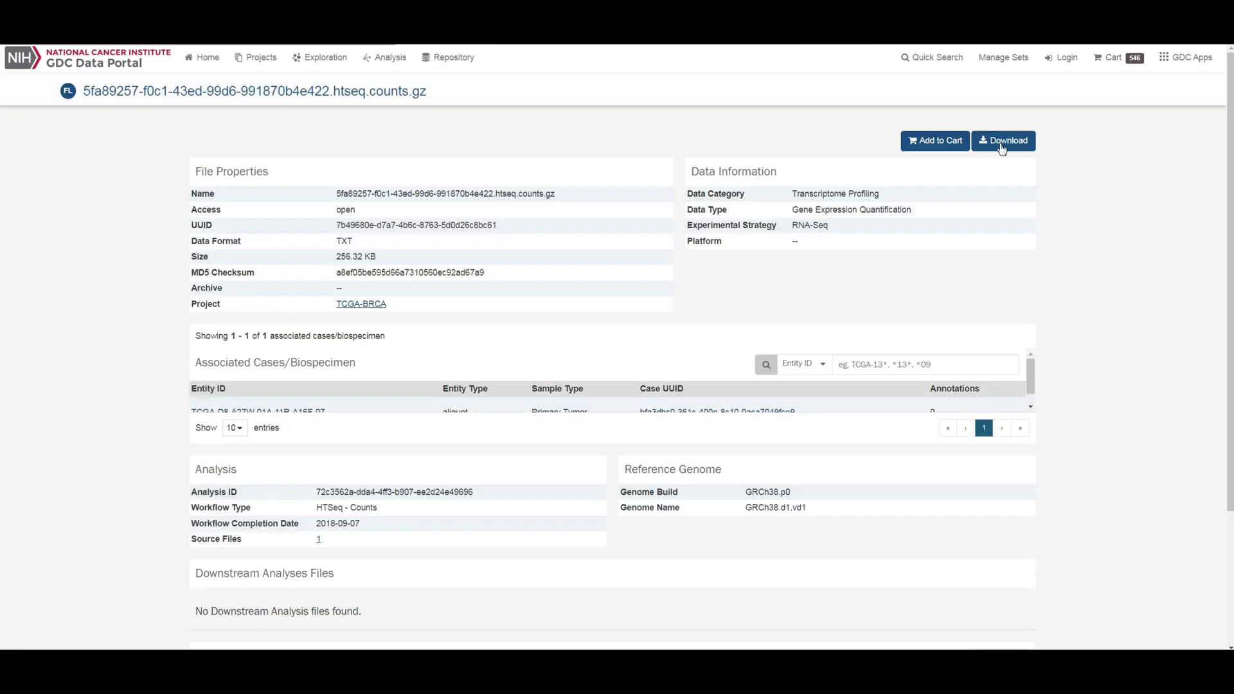
pyautogui.click(1002, 144)
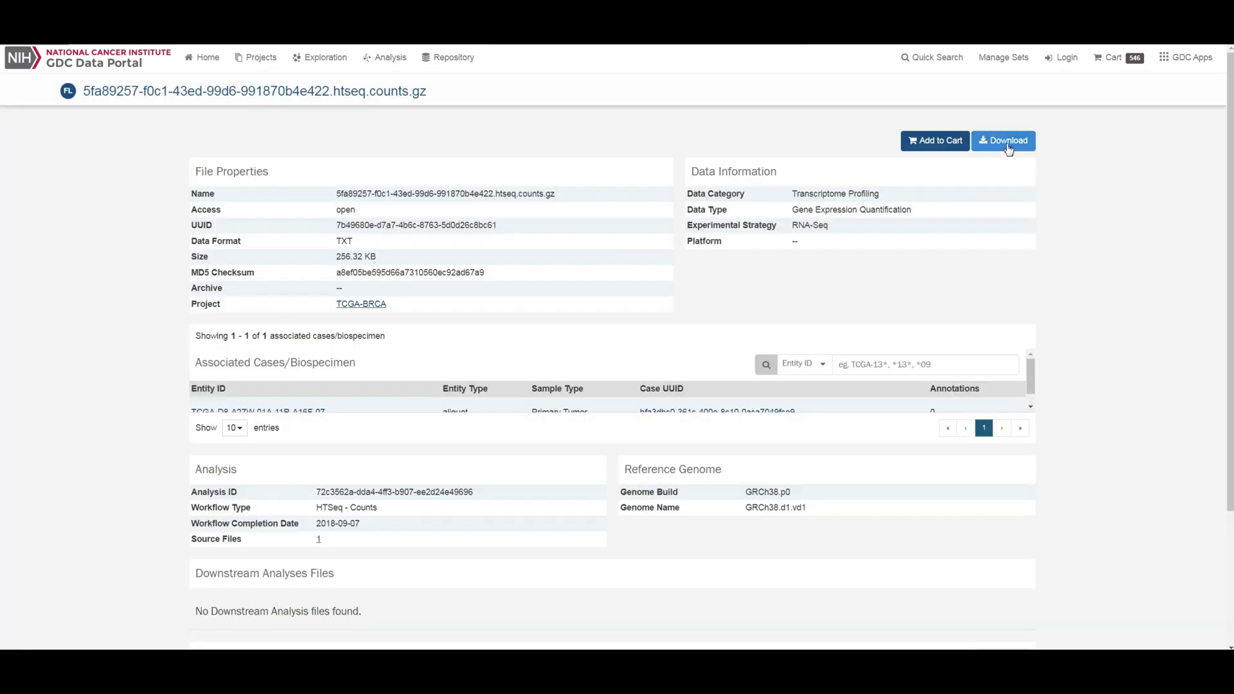
pyautogui.hotkey('alt', 'Left')
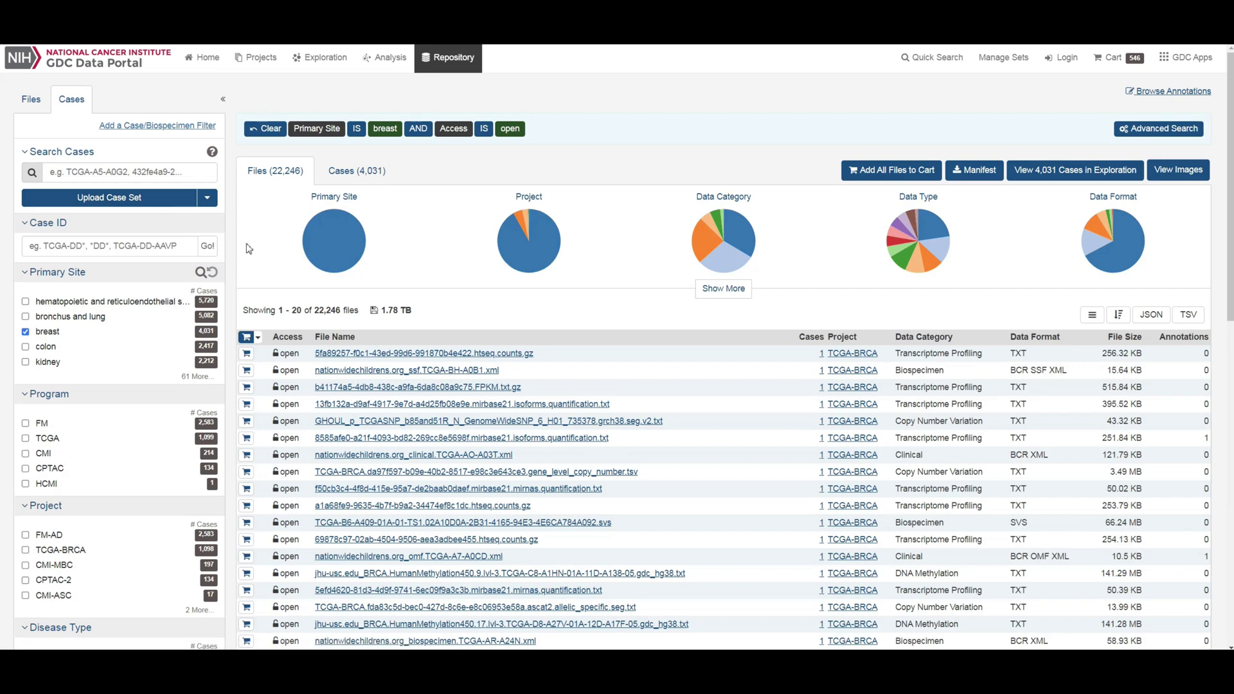
# - Add the first six listed files to the cart, bringing it to 552 files
pyautogui.click(246, 353)
pyautogui.click(247, 370)
pyautogui.click(246, 387)
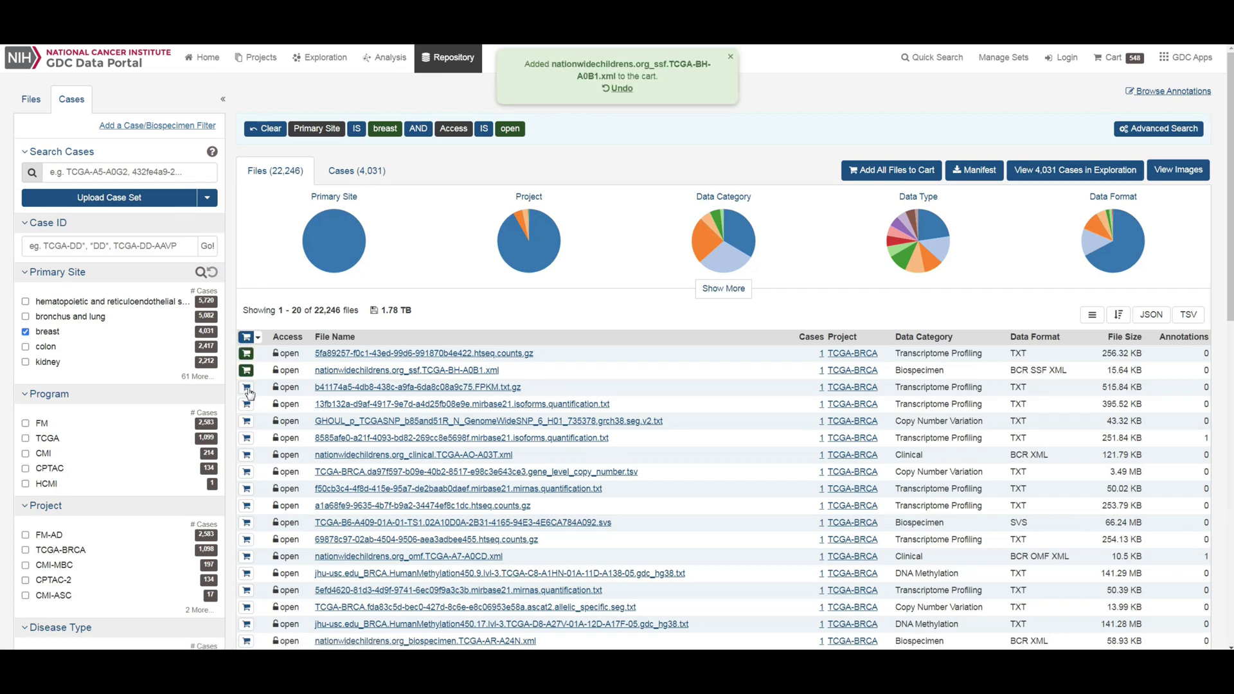
pyautogui.click(246, 404)
pyautogui.click(247, 422)
pyautogui.click(247, 437)
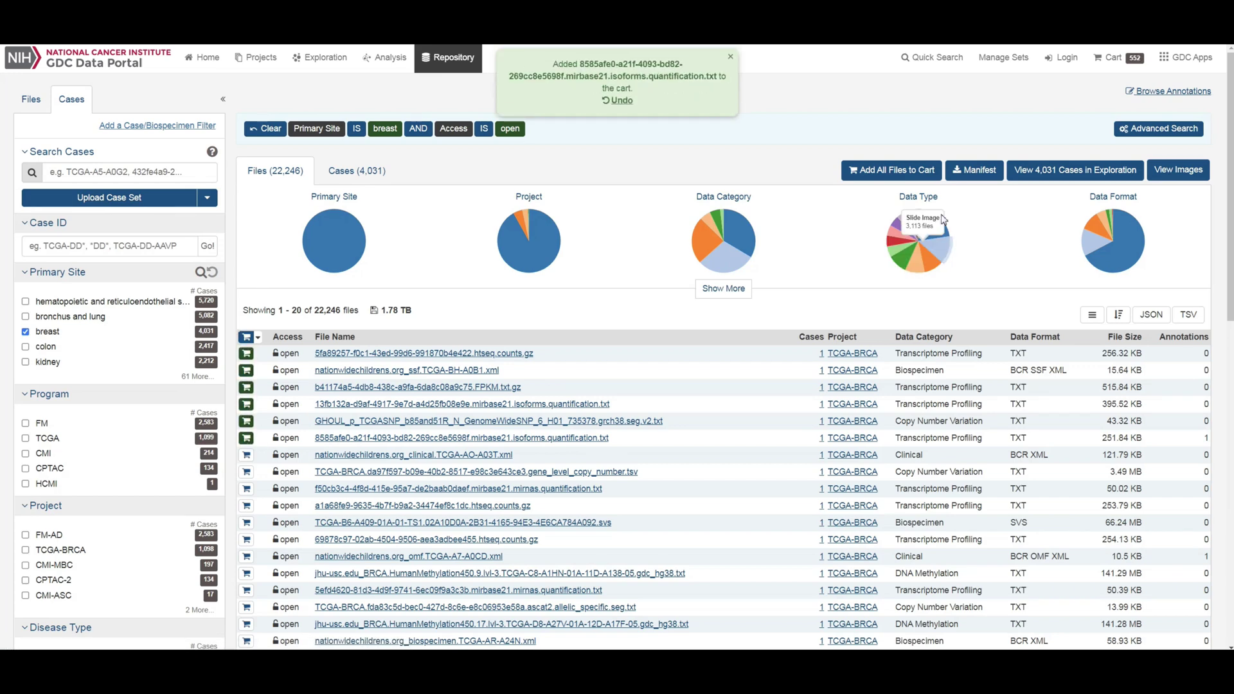